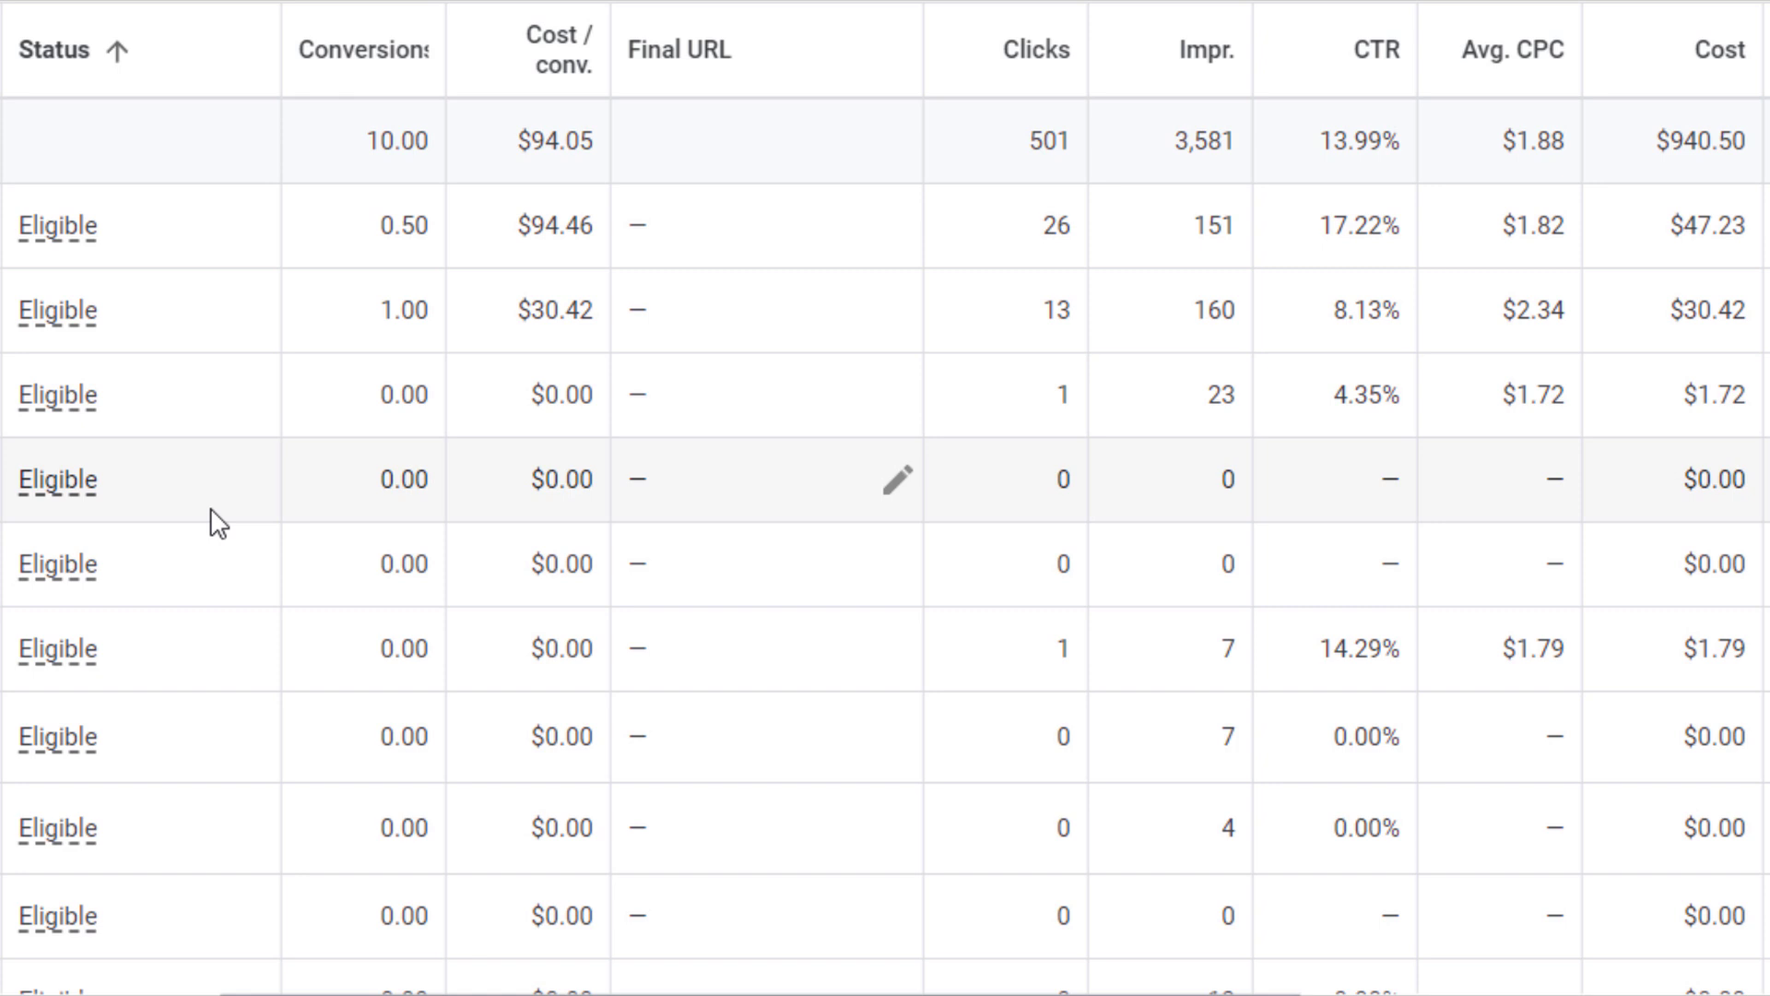
- Sort the keywords by status in descending order and check the impressions of the two not eligible keywords
{"action": "left_click", "coordinate": [187, 67]}
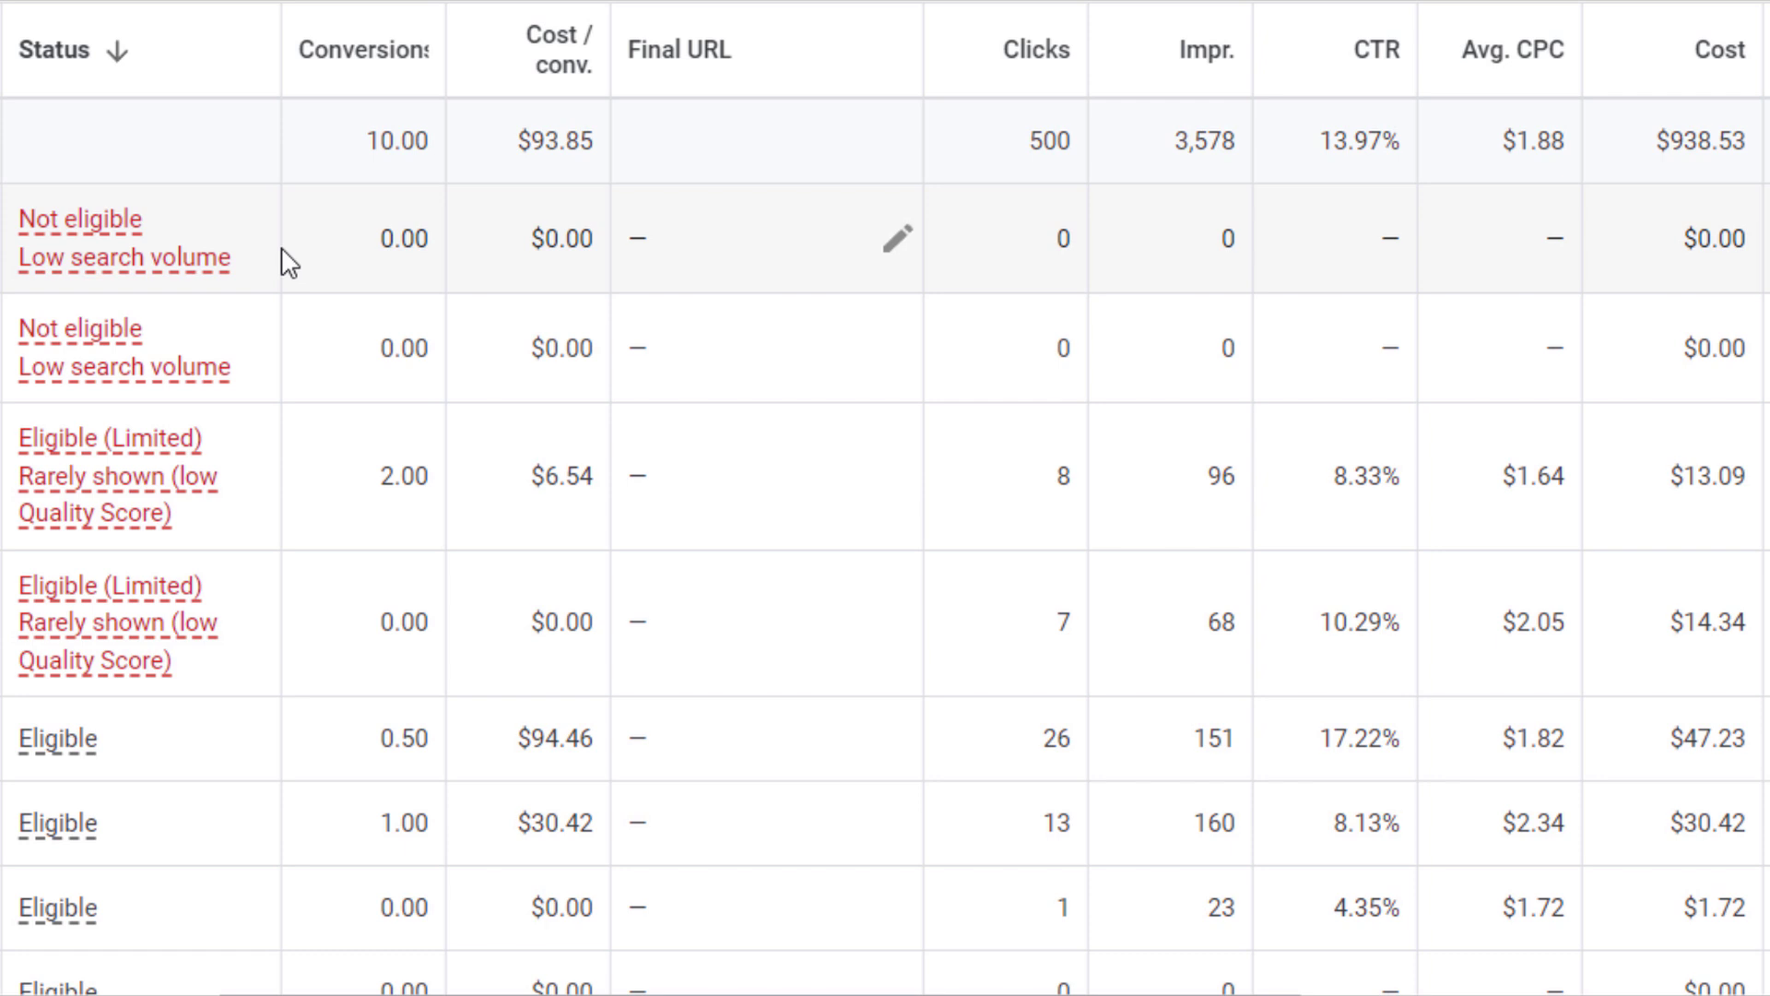
{"action": "double_click", "coordinate": [1227, 238]}
{"action": "double_click", "coordinate": [1227, 348]}
- Examine the first limited keyword's status details, including its Quality Score components, and check its conversions
{"action": "mouse_move", "coordinate": [106, 494]}
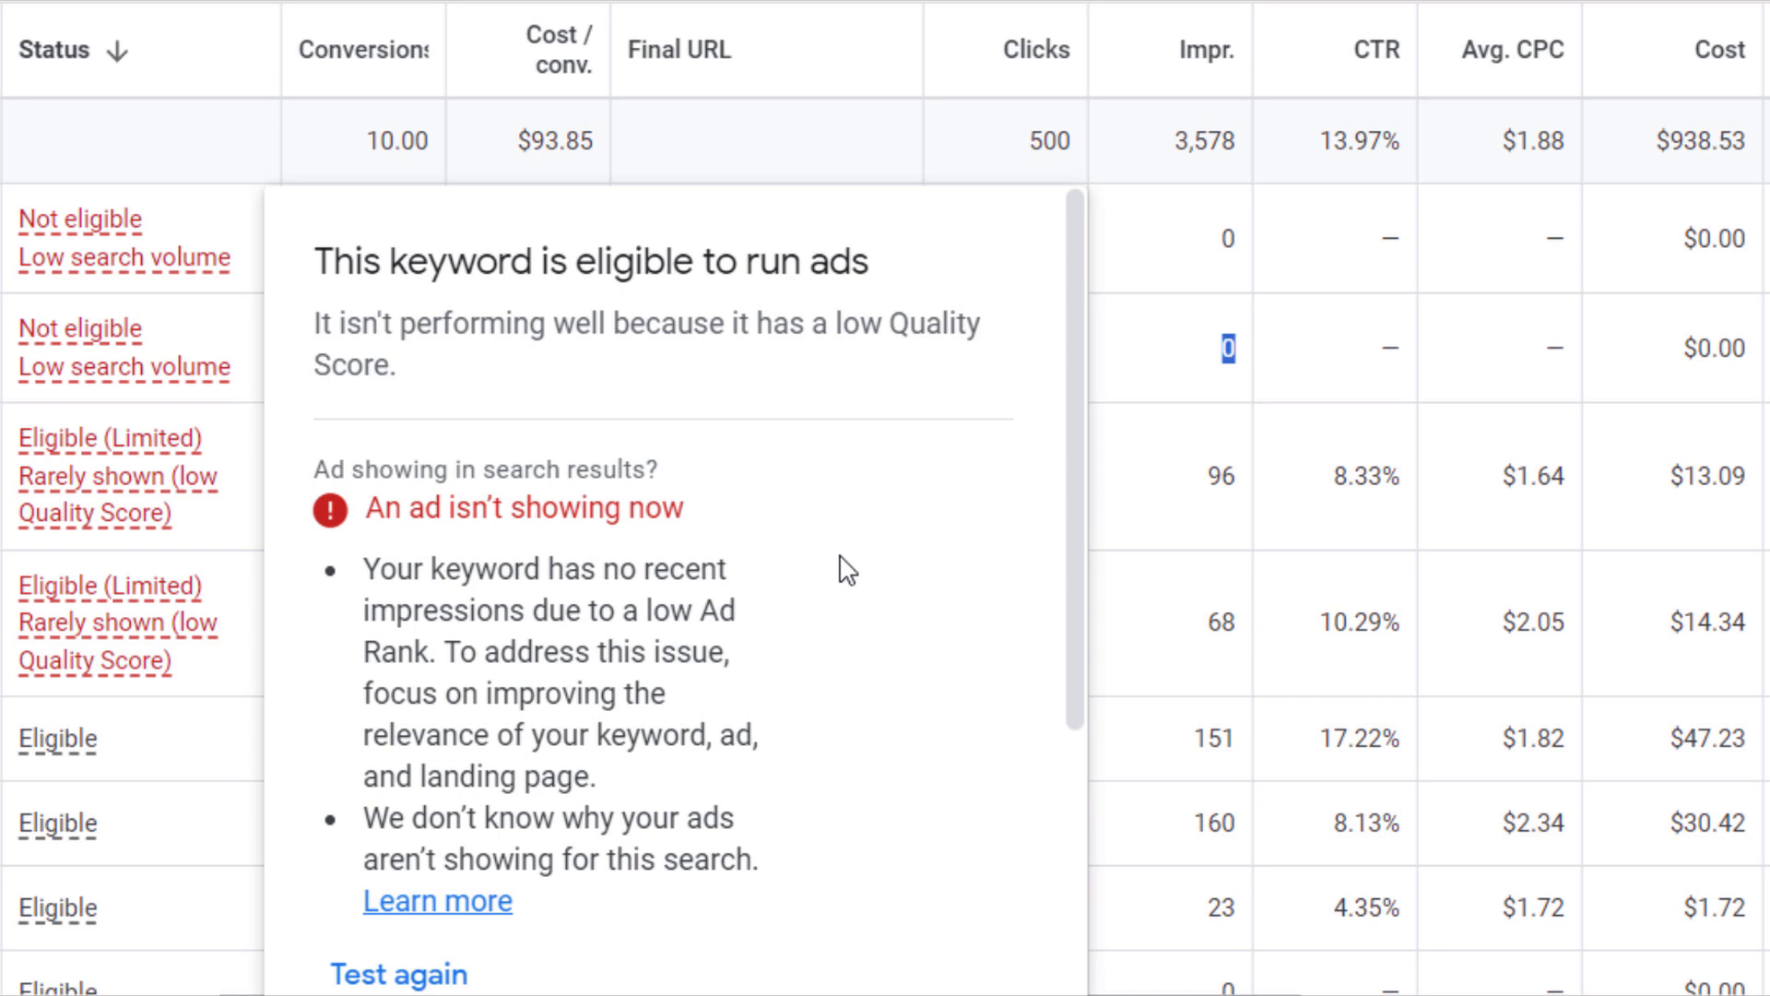
{"action": "scroll", "coordinate": [841, 569], "scroll_direction": "down", "scroll_amount": 2}
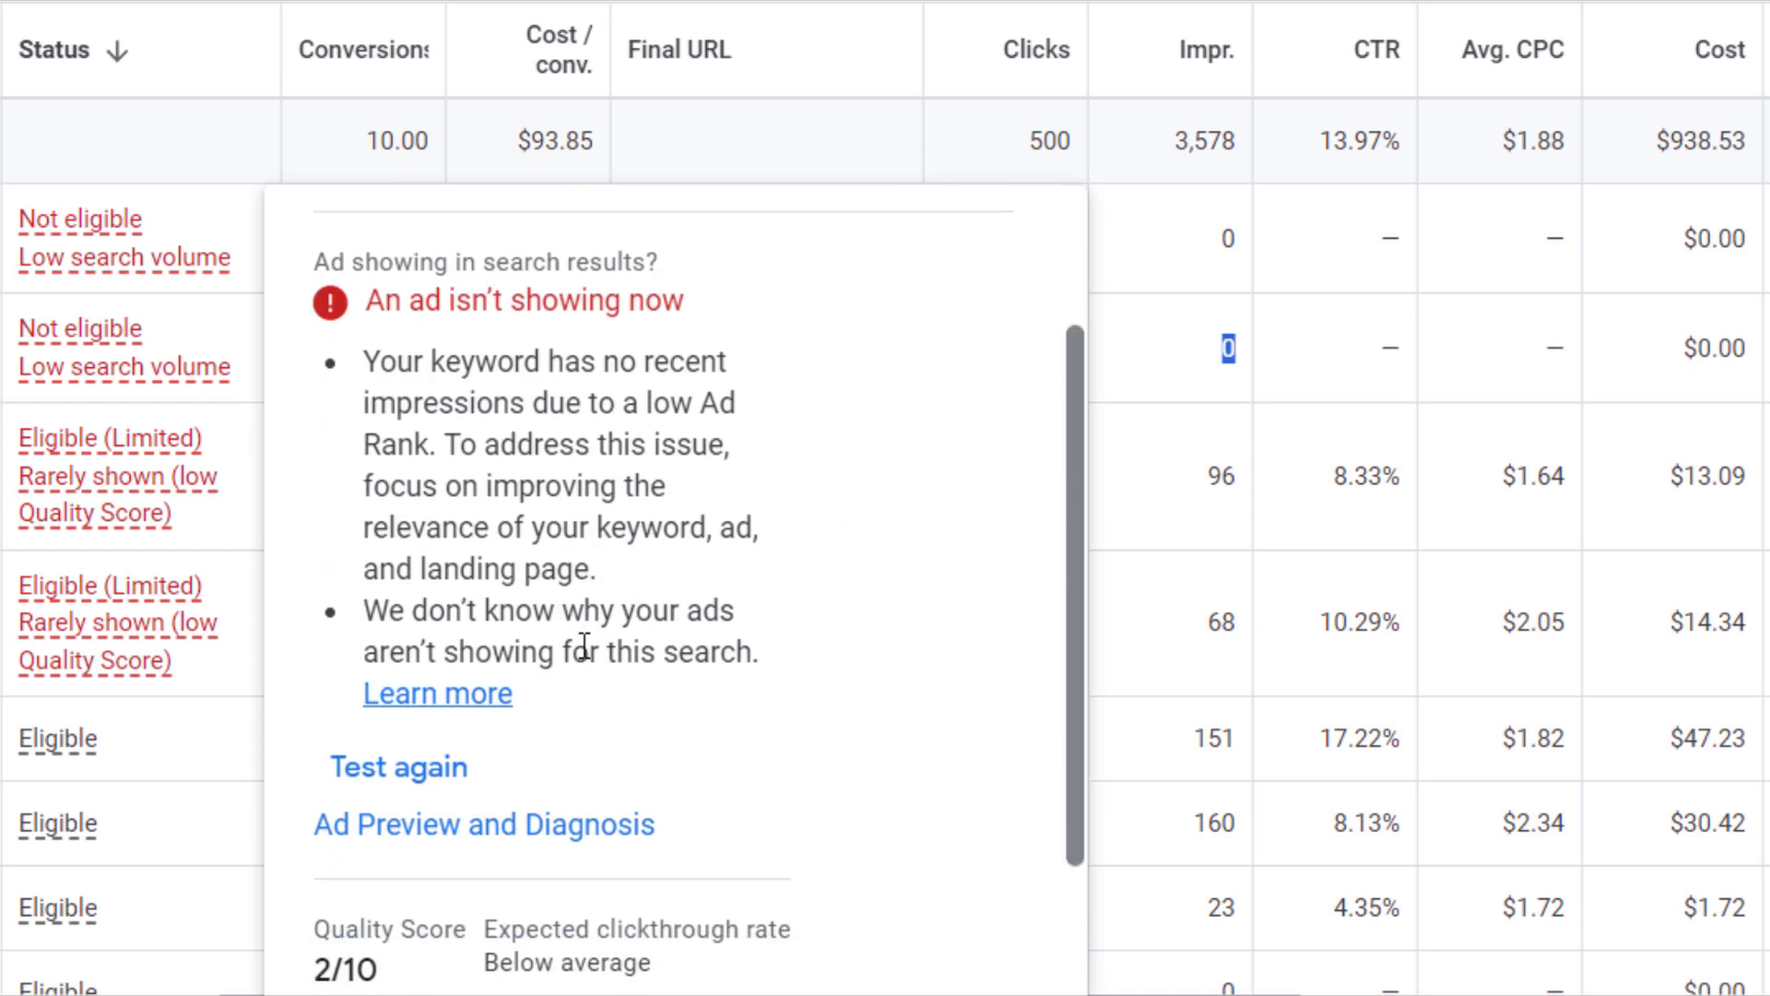
{"action": "left_click_drag", "start_coordinate": [466, 624], "coordinate": [563, 636]}
{"action": "left_click", "coordinate": [687, 651]}
{"action": "scroll", "coordinate": [939, 577], "scroll_direction": "down", "scroll_amount": 1}
{"action": "scroll", "coordinate": [938, 577], "scroll_direction": "down", "scroll_amount": 2}
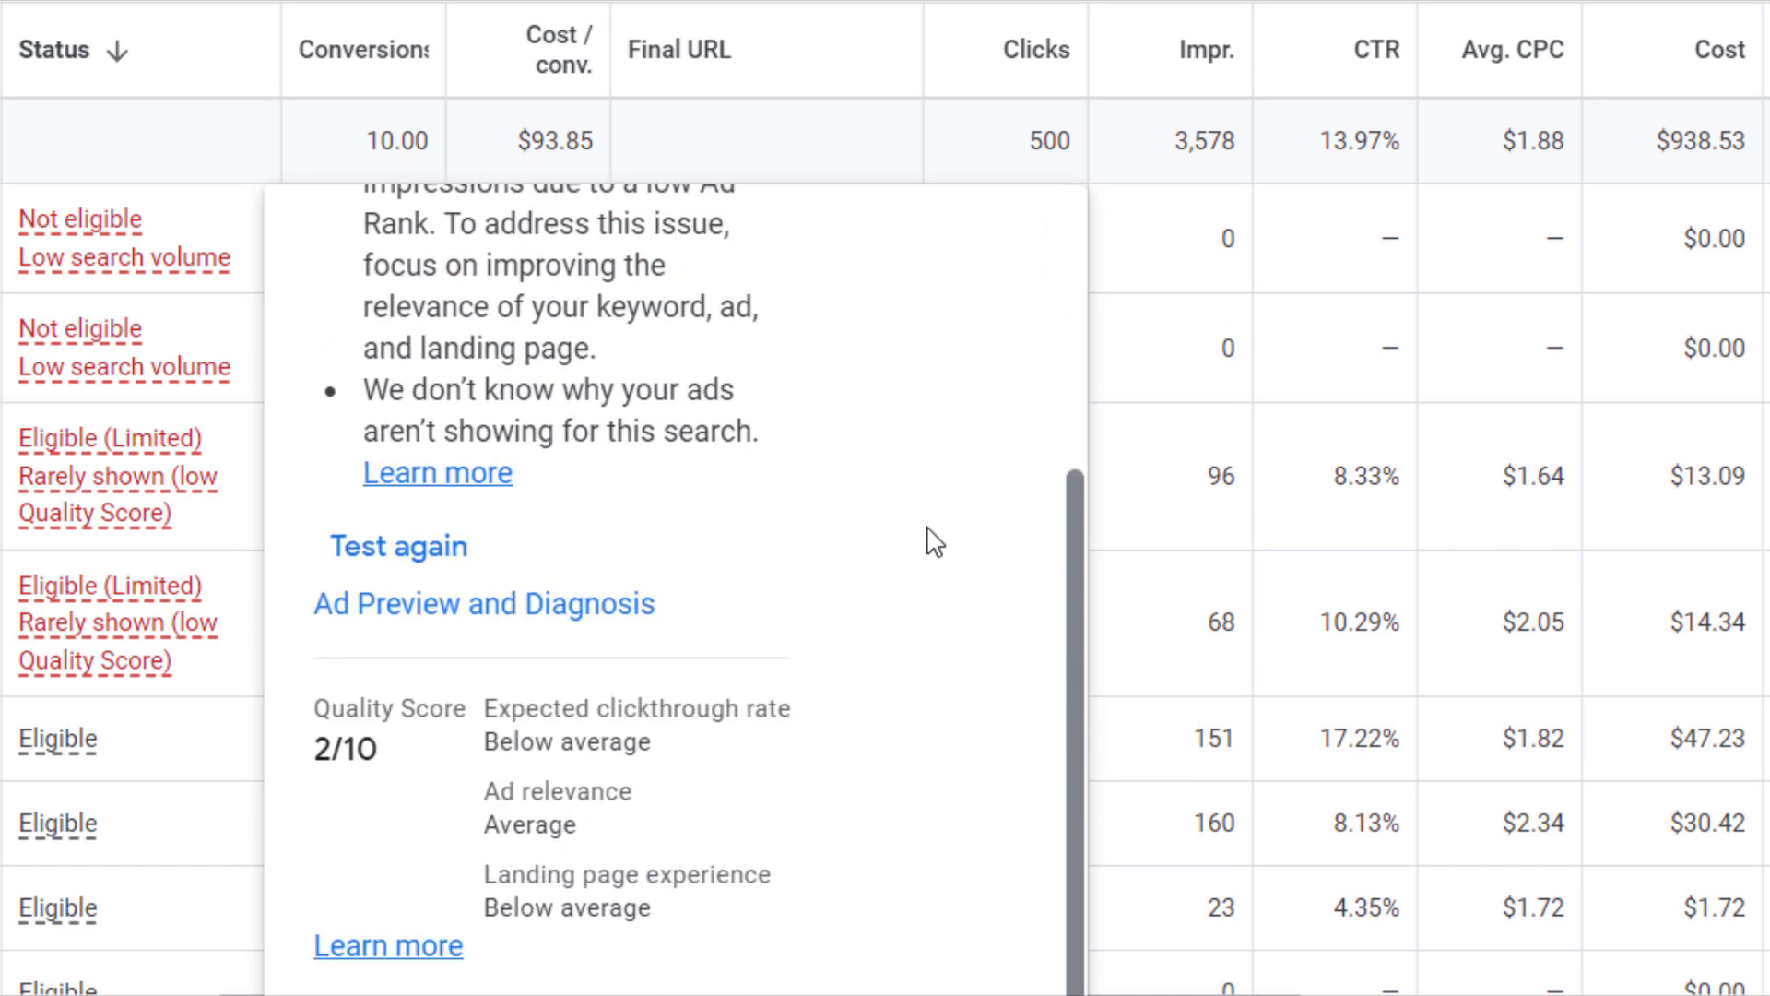
{"action": "mouse_move", "coordinate": [684, 890]}
{"action": "left_mouse_down"}
{"action": "mouse_move", "coordinate": [486, 874]}
{"action": "mouse_move", "coordinate": [623, 874]}
{"action": "mouse_move", "coordinate": [692, 912]}
{"action": "left_mouse_up"}
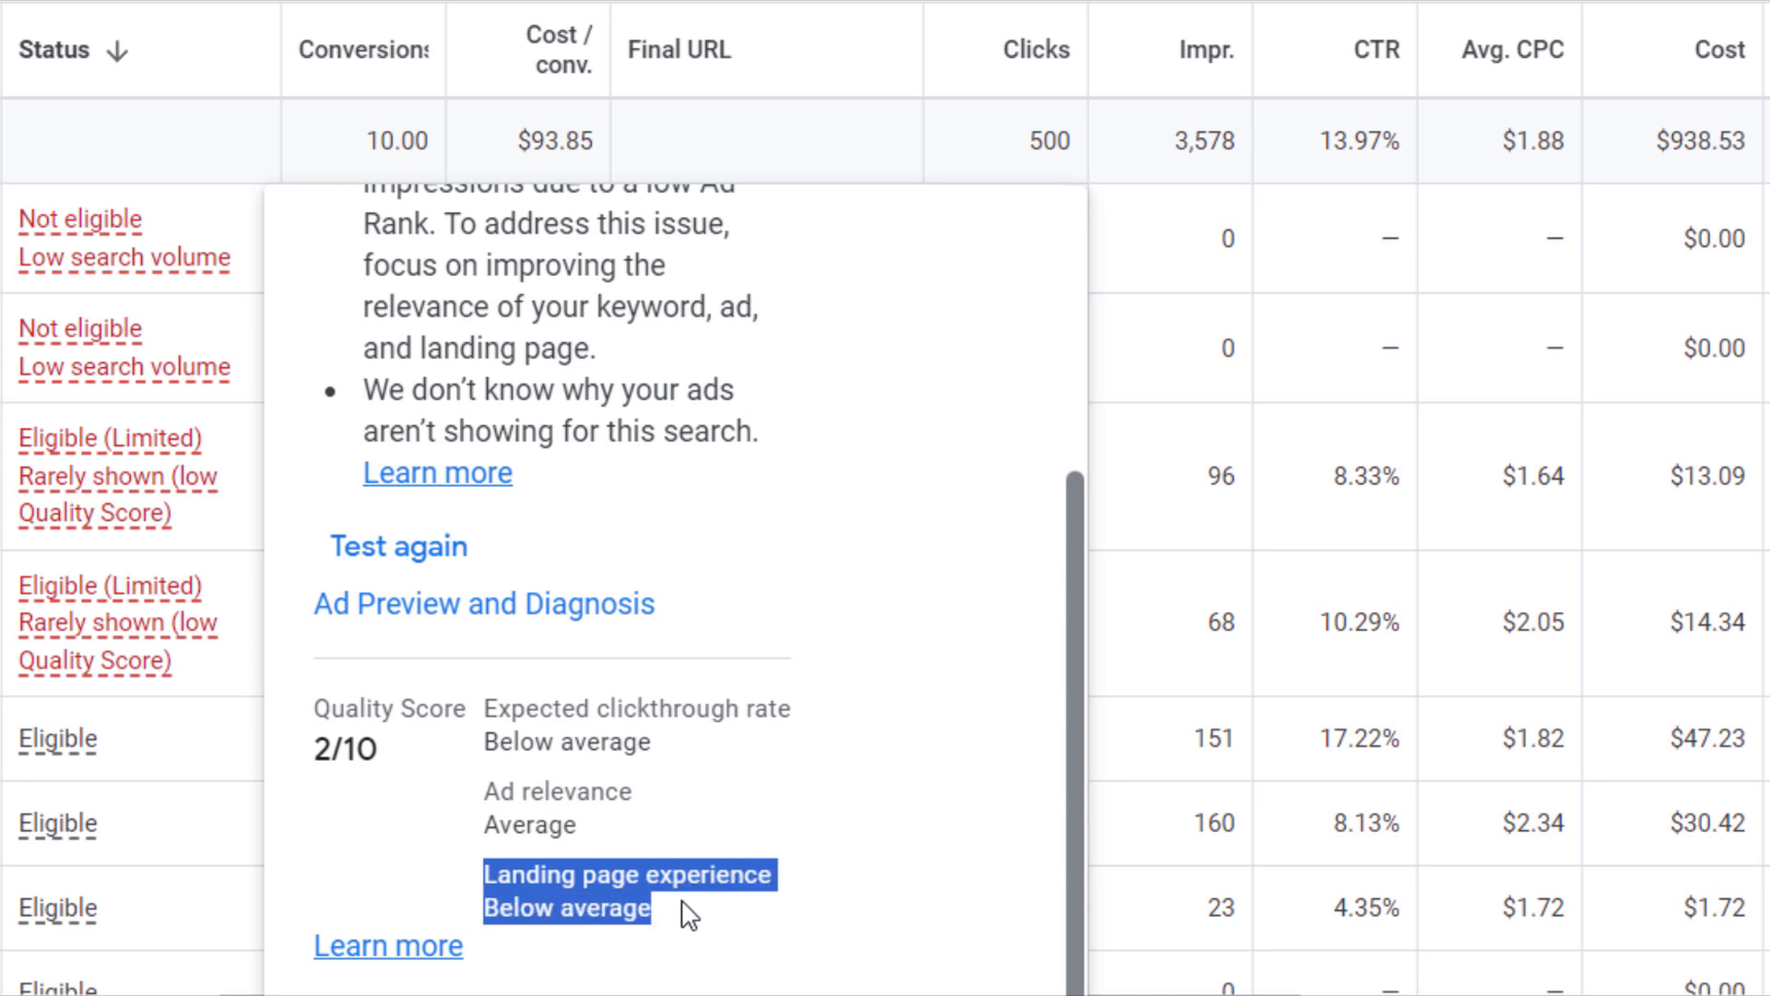
{"action": "left_click", "coordinate": [698, 916]}
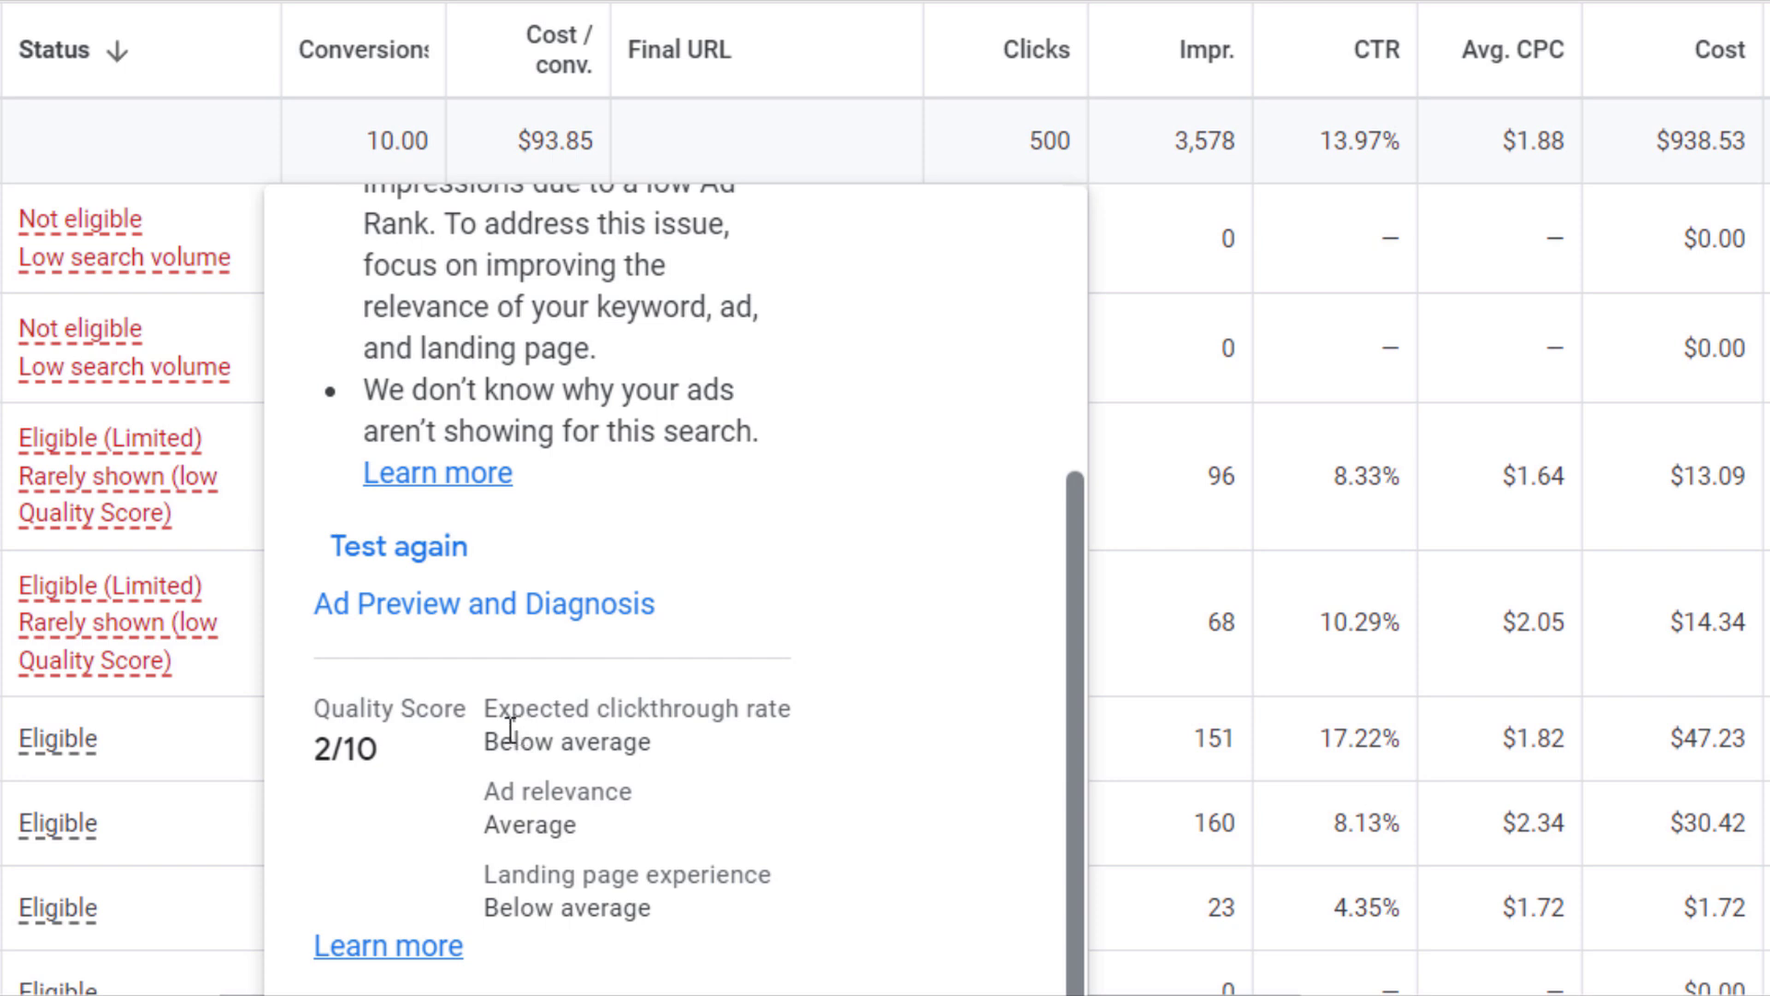
{"action": "left_click_drag", "start_coordinate": [483, 710], "coordinate": [738, 909]}
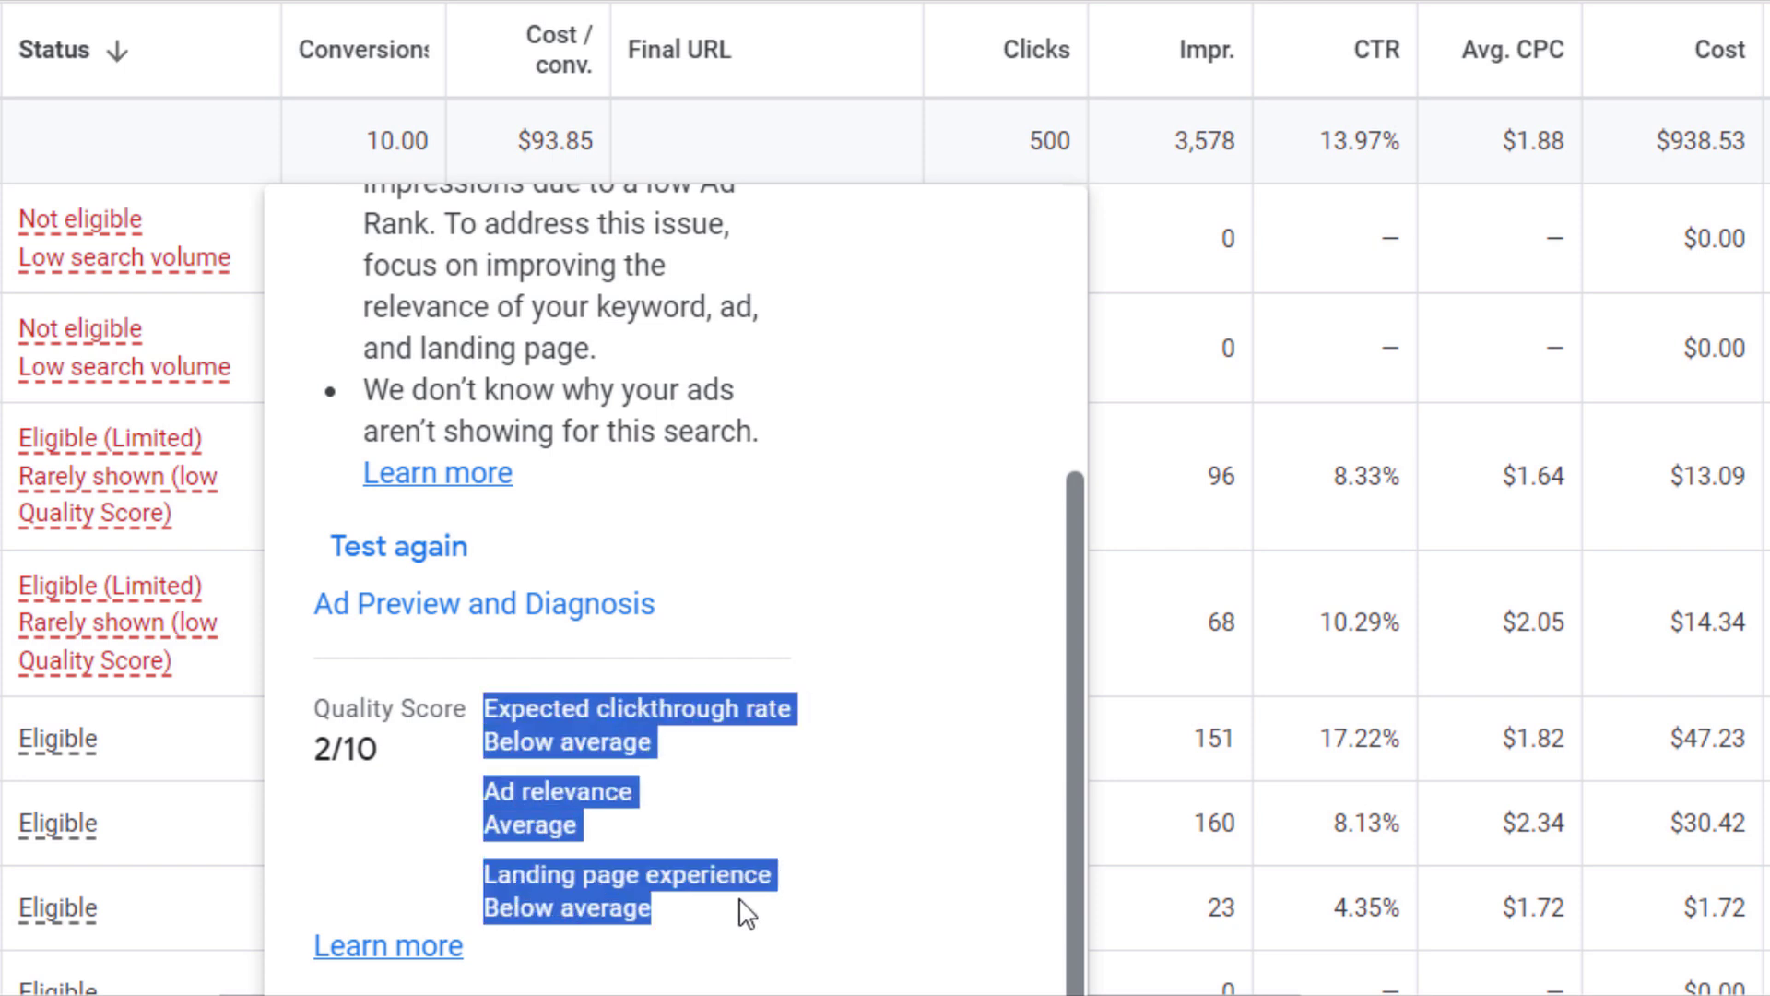
{"action": "left_click", "coordinate": [493, 733]}
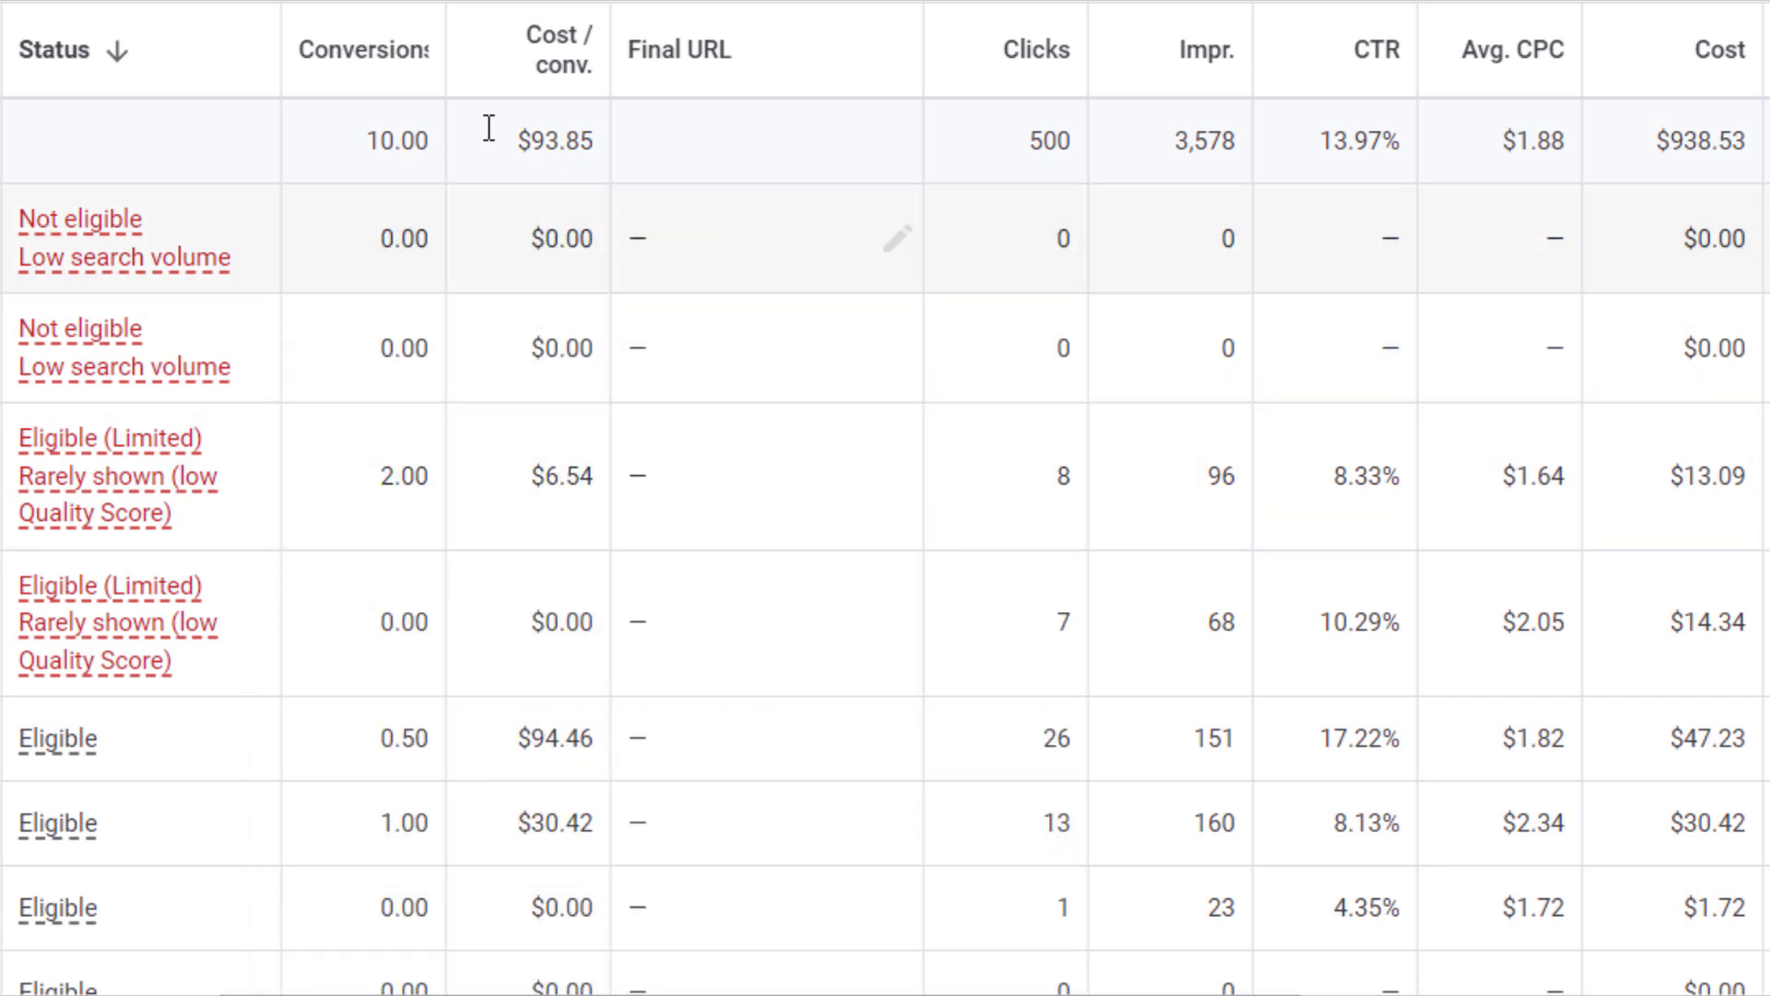
{"action": "left_click_drag", "start_coordinate": [360, 473], "coordinate": [479, 476]}
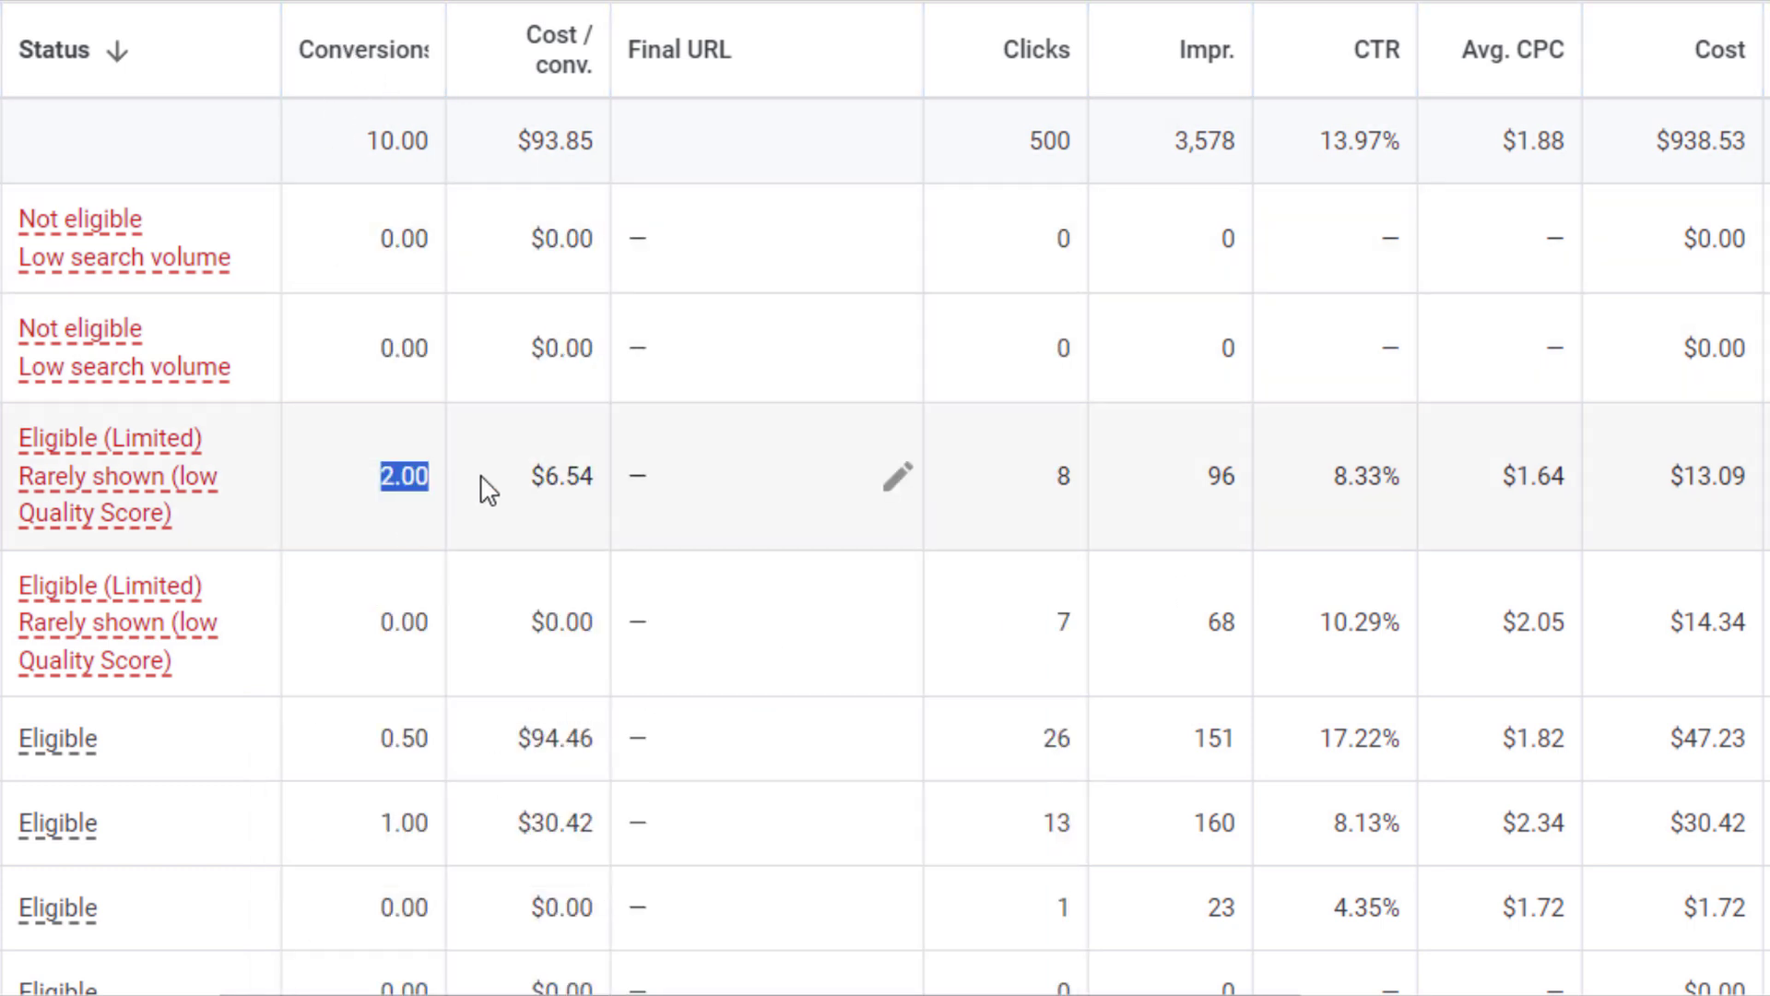
{"action": "left_click", "coordinate": [629, 486]}
{"action": "left_click", "coordinate": [633, 505]}
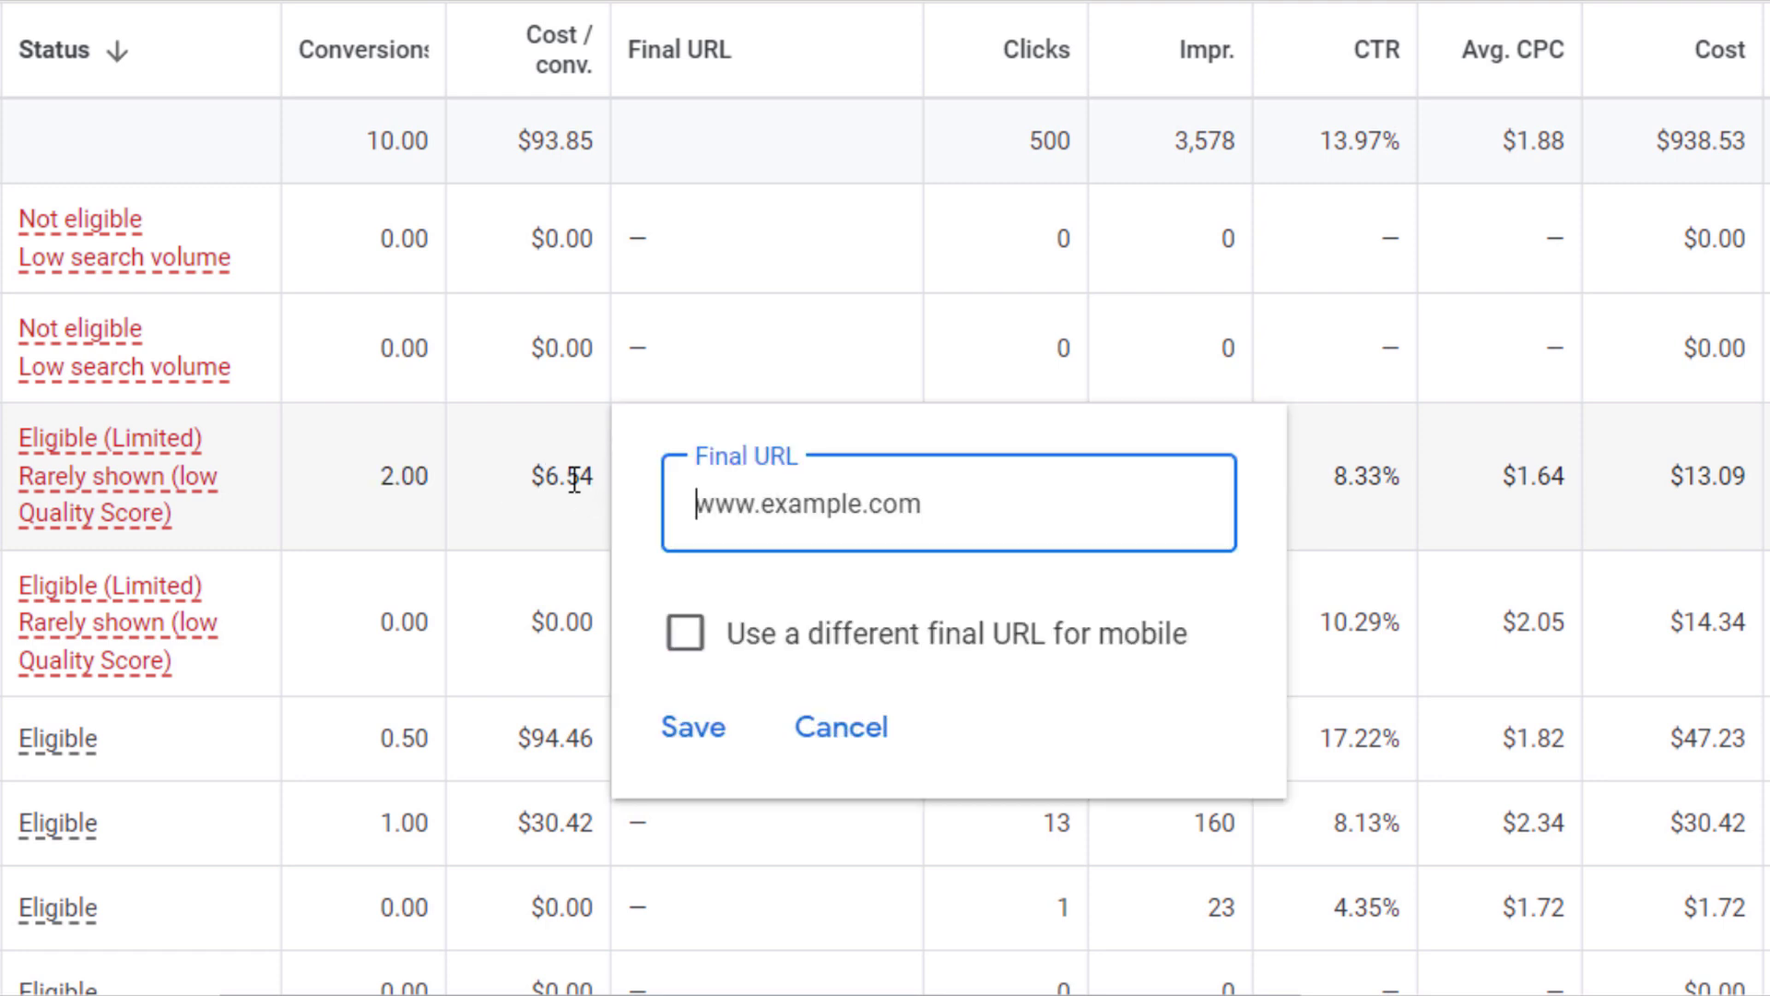
{"action": "left_click", "coordinate": [850, 729]}
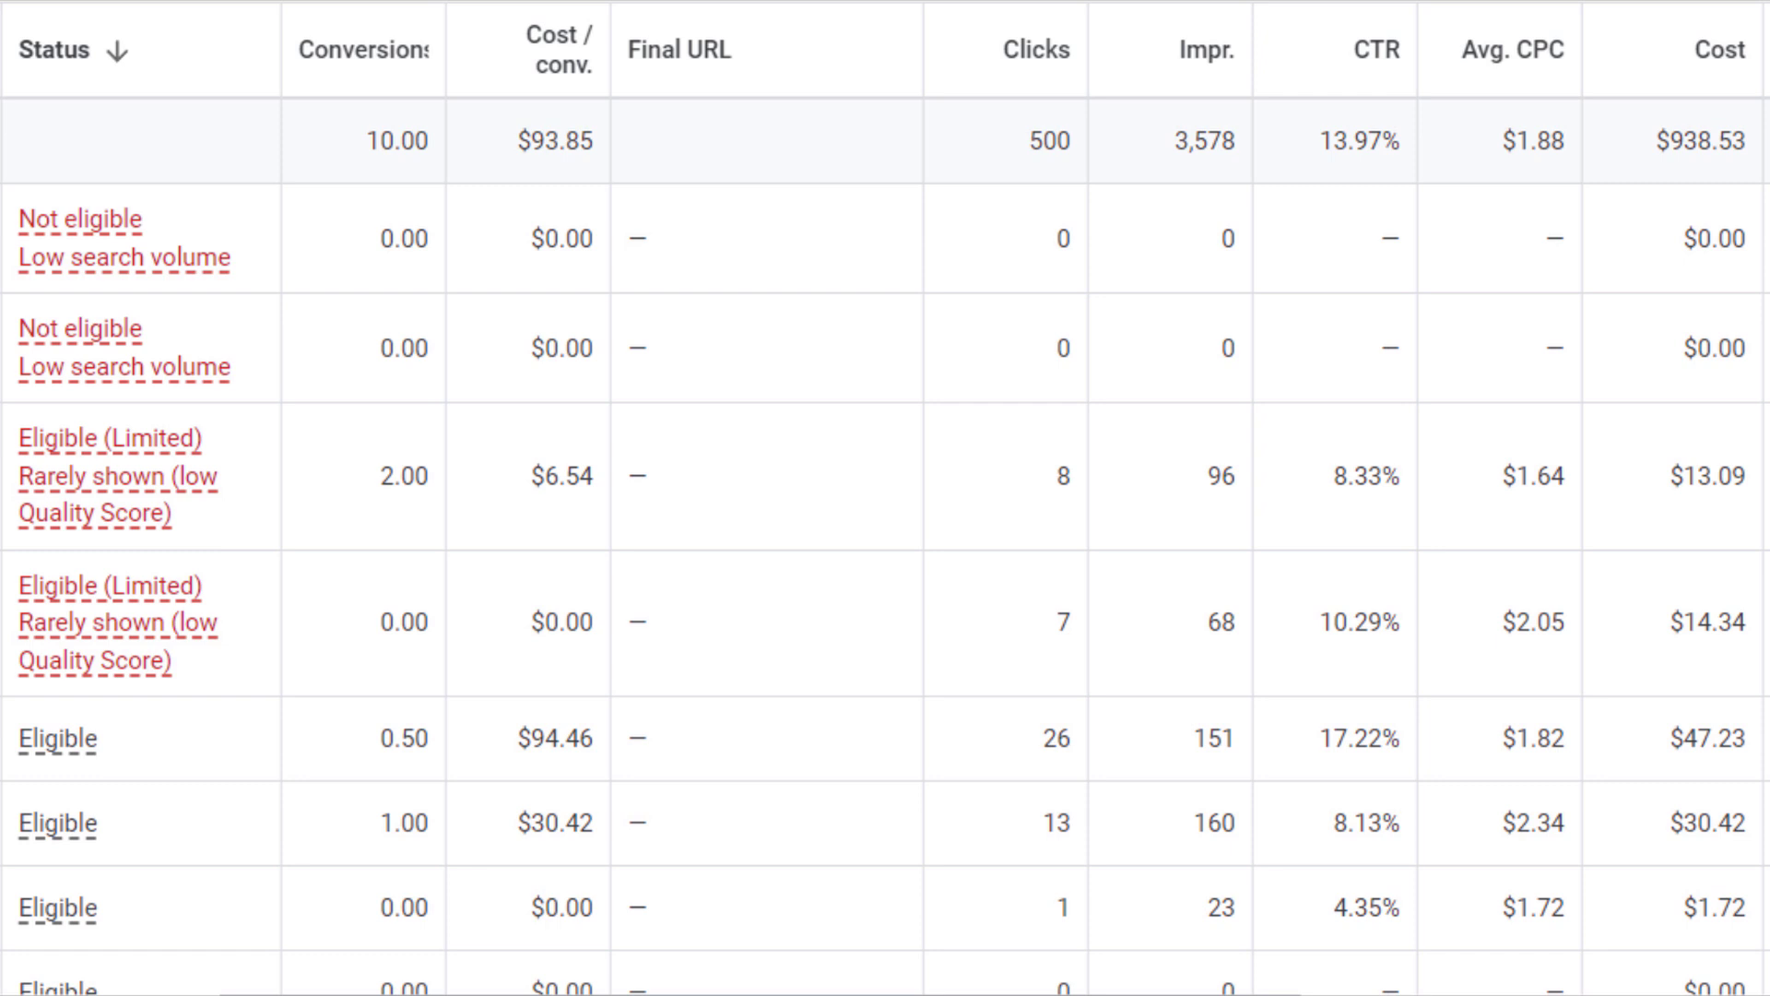
- Read the descriptions of the Exp. CTR, Ad relevance and Quality Score columns in the keyword table
{"action": "left_click_drag", "start_coordinate": [876, 995], "coordinate": [1469, 977]}
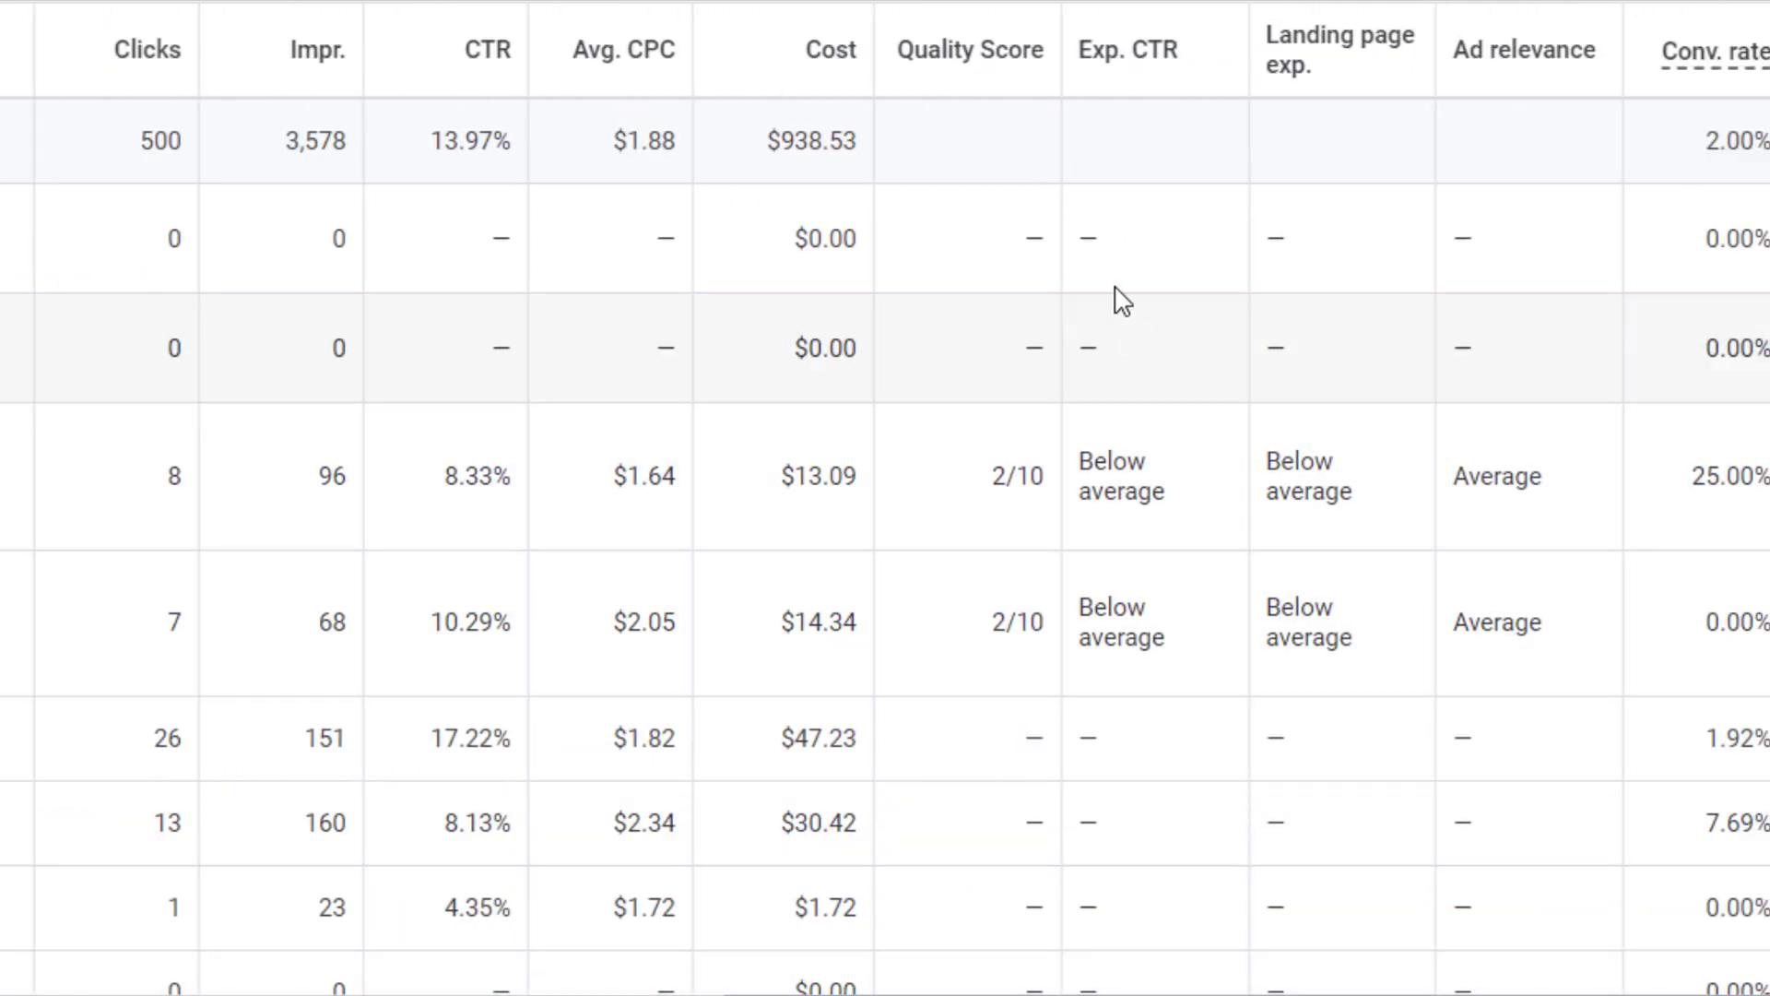
{"action": "mouse_move", "coordinate": [1164, 61]}
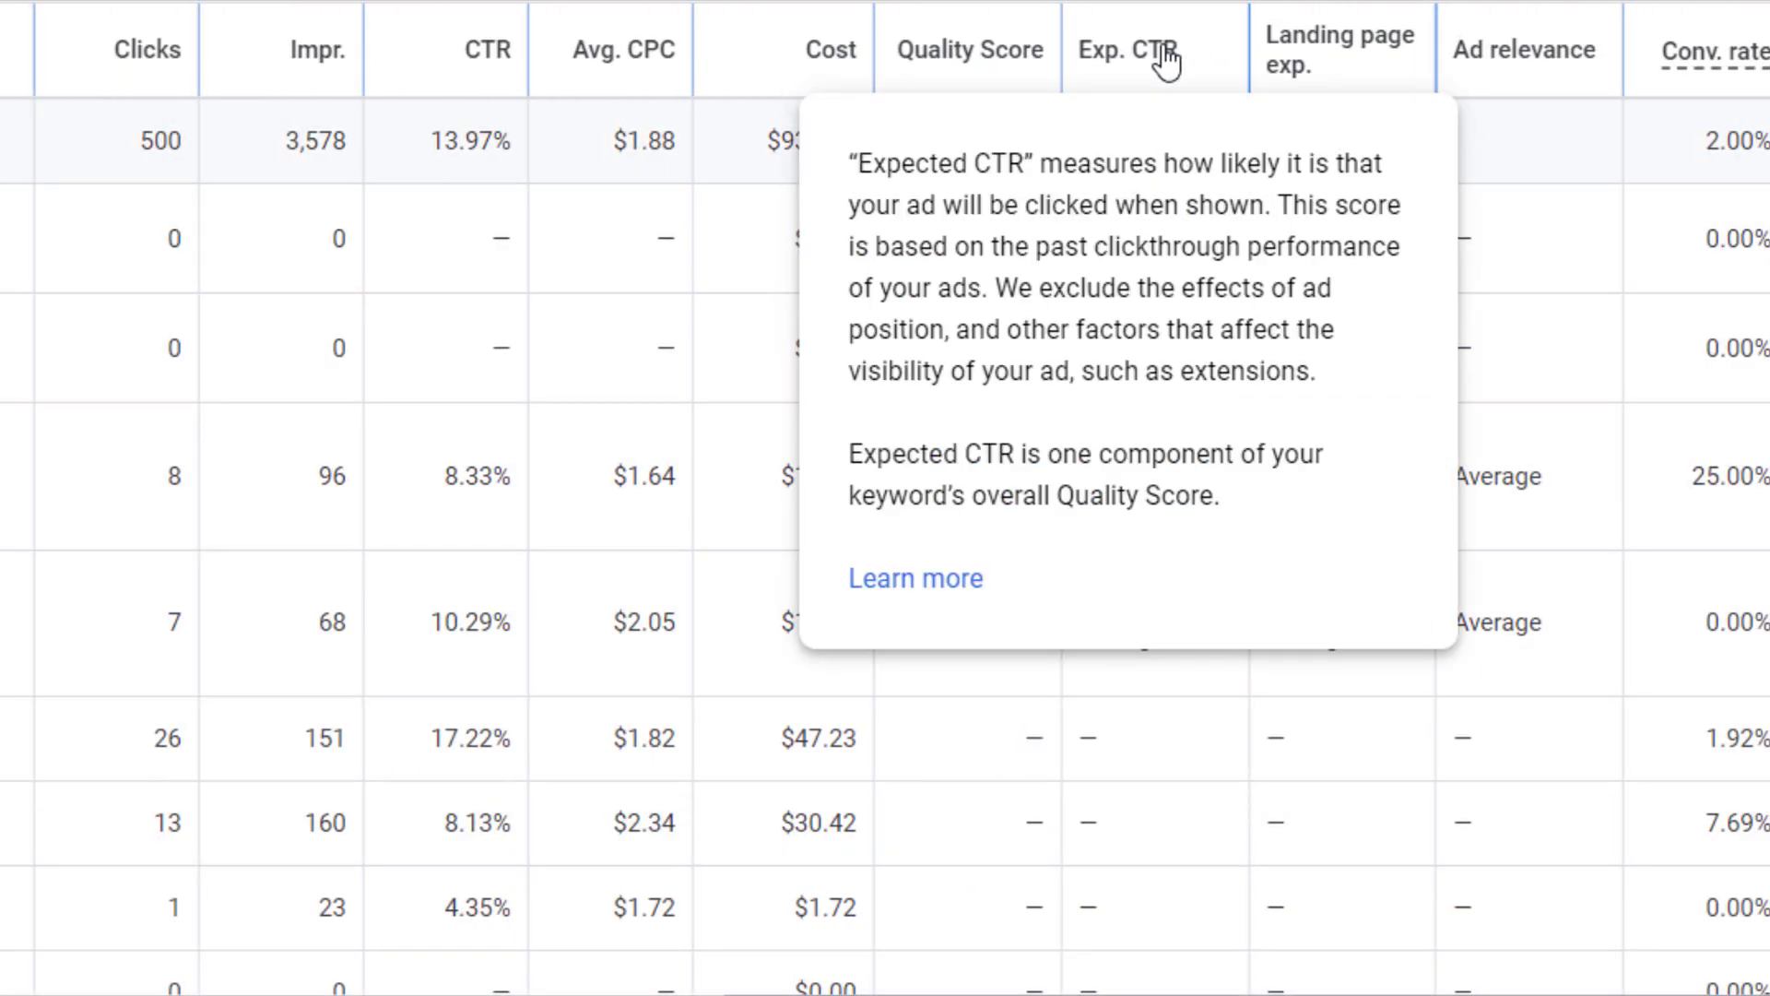
{"action": "mouse_move", "coordinate": [1482, 64]}
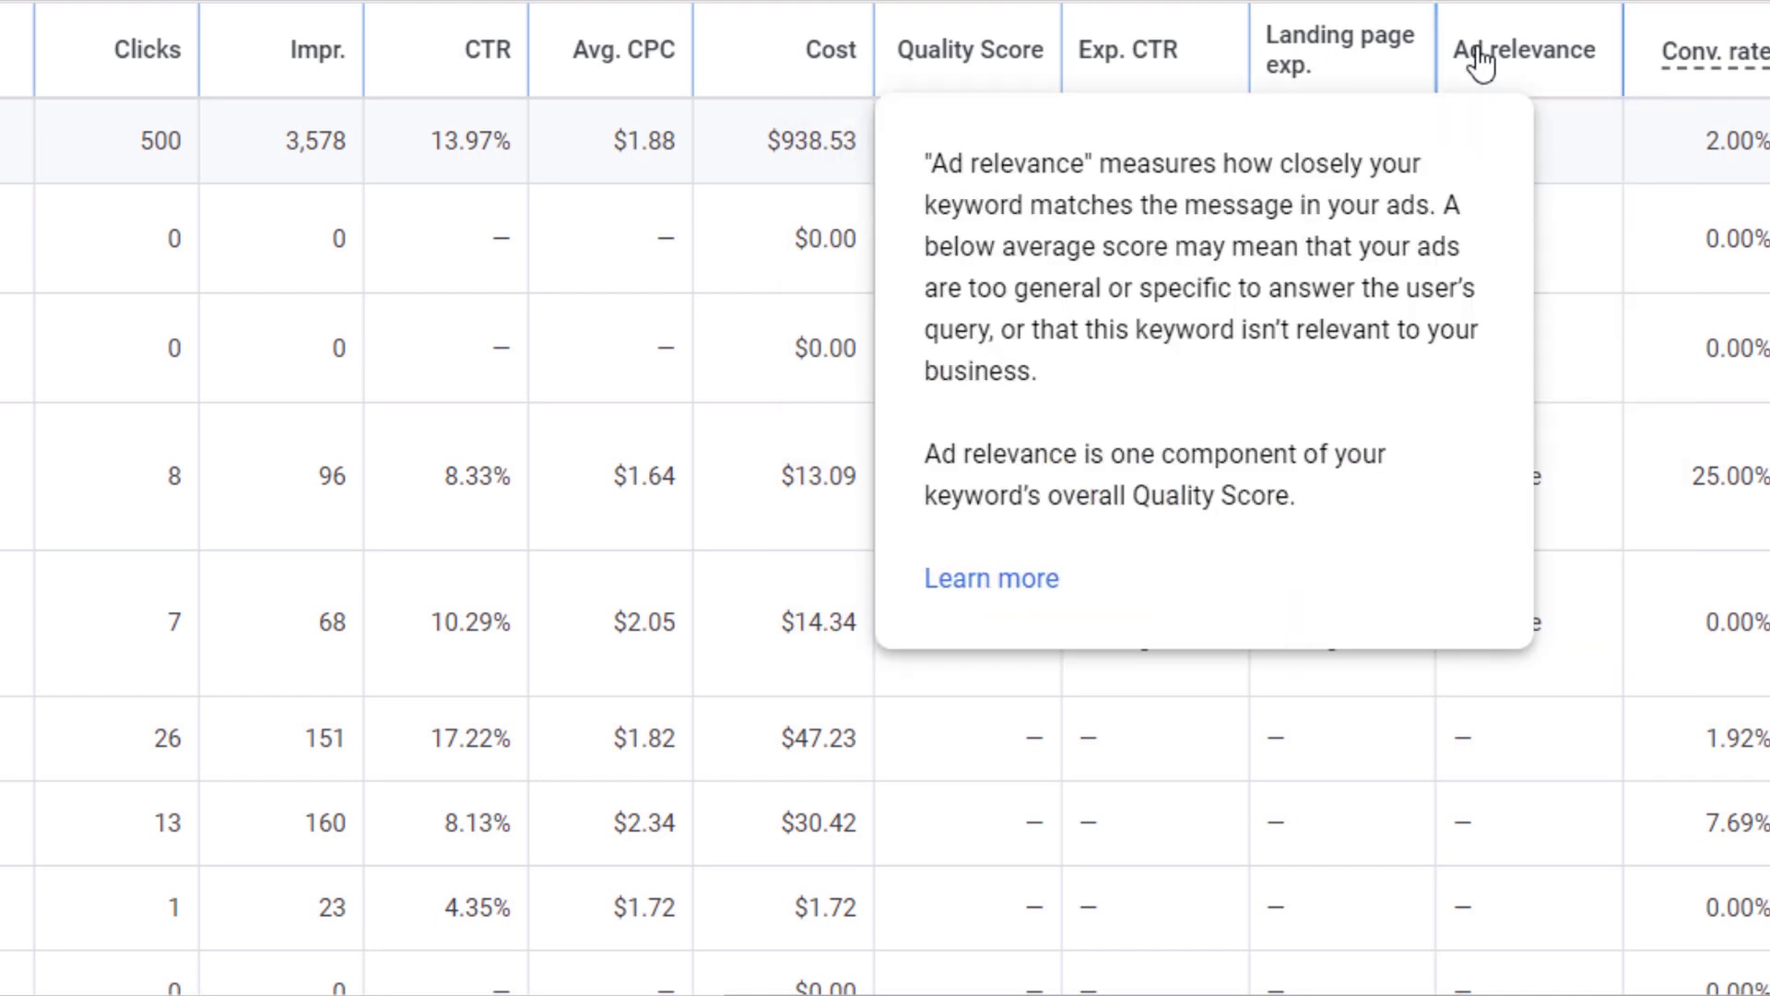
{"action": "mouse_move", "coordinate": [1037, 55]}
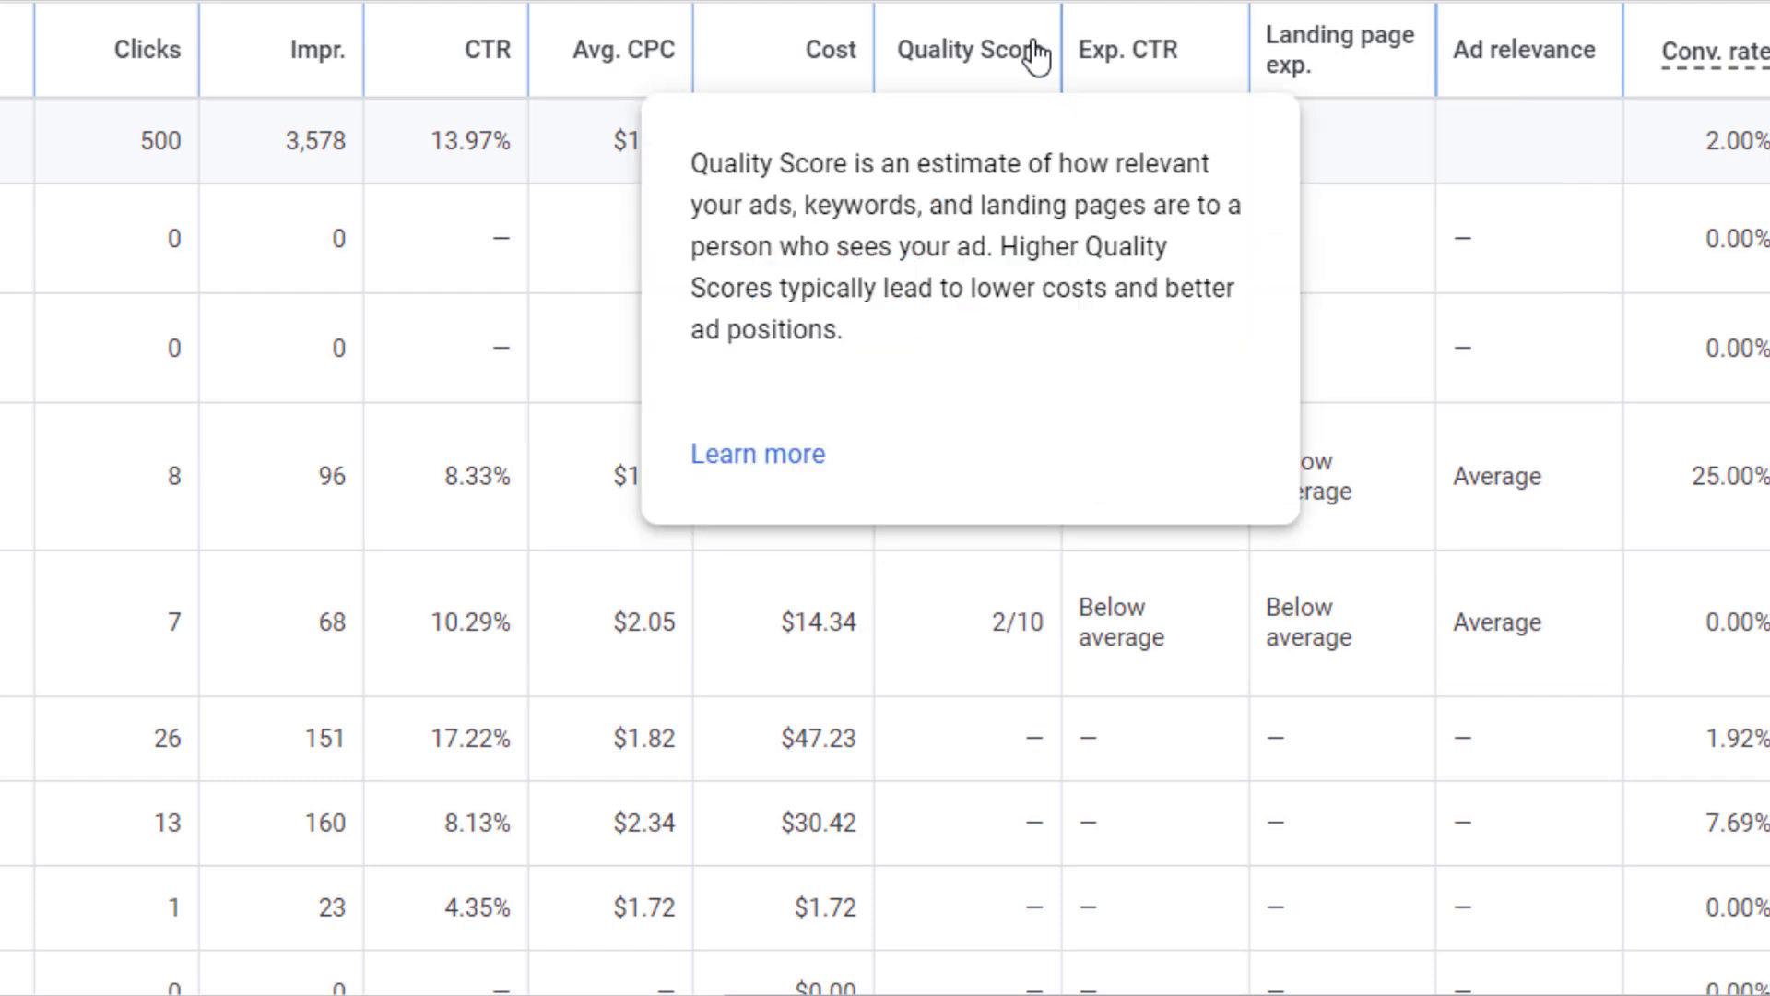
{"action": "left_click_drag", "start_coordinate": [970, 498], "coordinate": [1046, 498]}
{"action": "left_click", "coordinate": [1048, 507]}
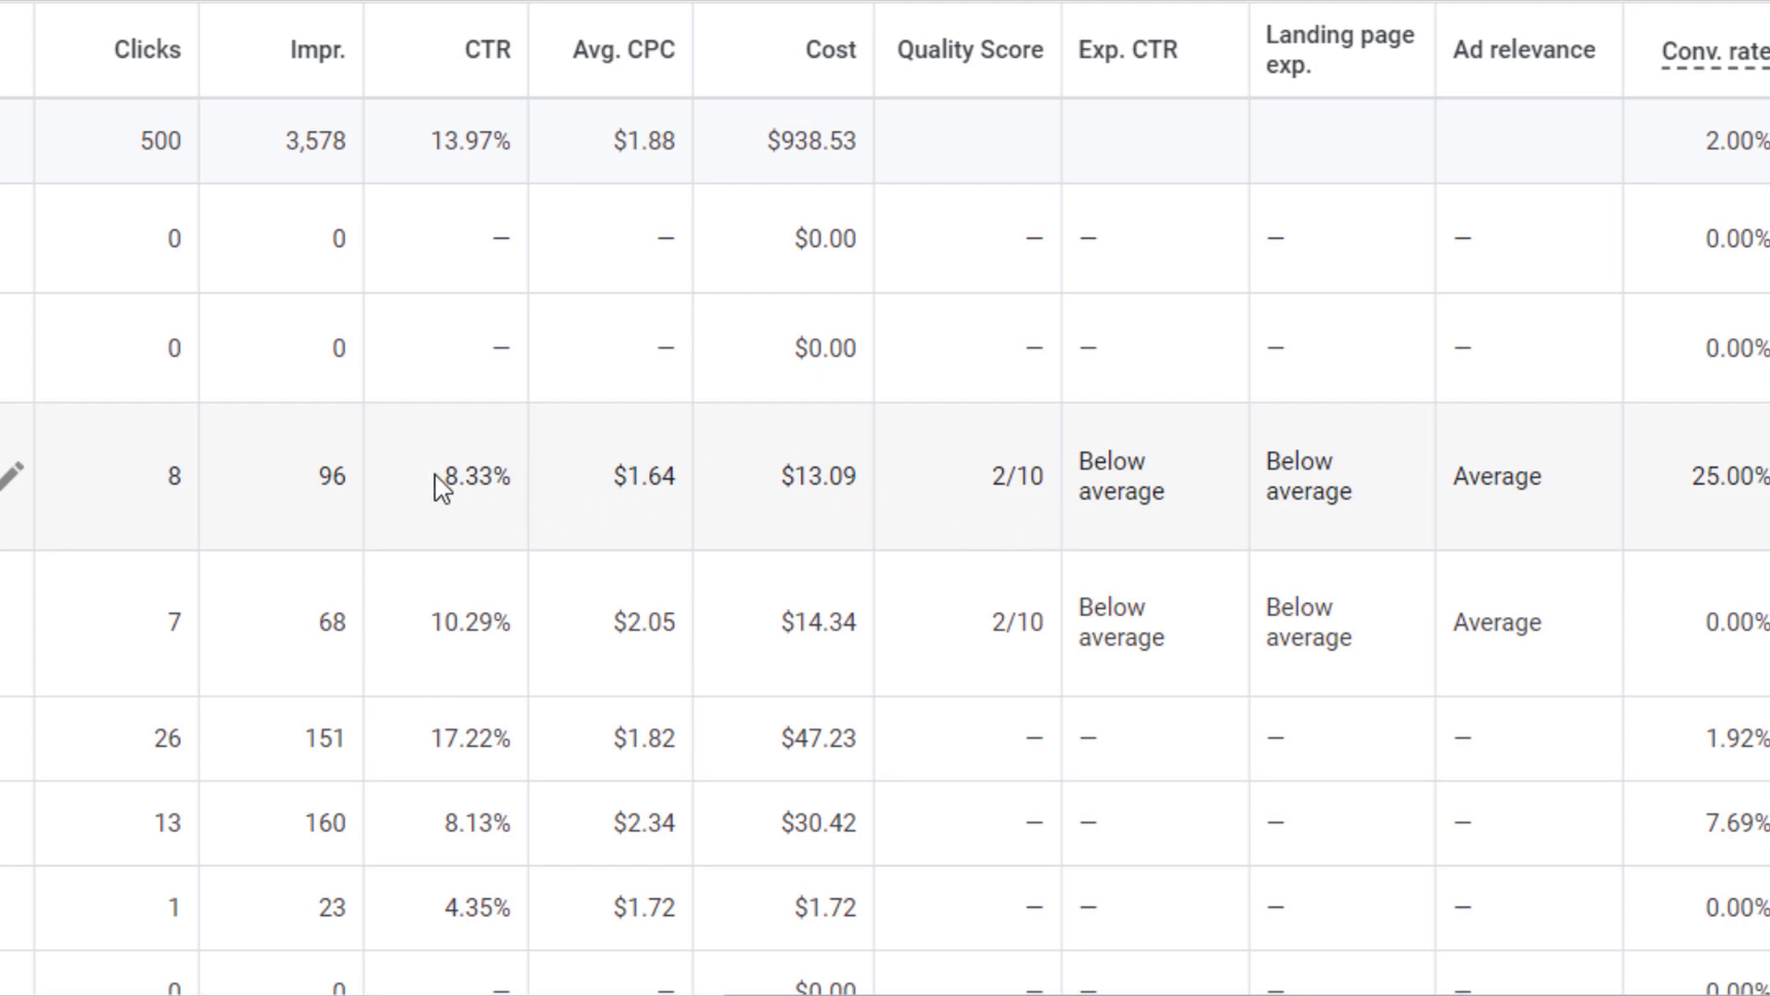
- Compare the first limited keyword's CTR, clicks and impressions with its Quality Score and landing page experience
{"action": "left_click_drag", "start_coordinate": [444, 484], "coordinate": [513, 484]}
{"action": "left_click", "coordinate": [478, 526]}
{"action": "left_click_drag", "start_coordinate": [152, 503], "coordinate": [194, 495]}
{"action": "left_click_drag", "start_coordinate": [310, 489], "coordinate": [356, 489]}
{"action": "left_click", "coordinate": [477, 479]}
{"action": "left_click_drag", "start_coordinate": [993, 472], "coordinate": [1047, 478]}
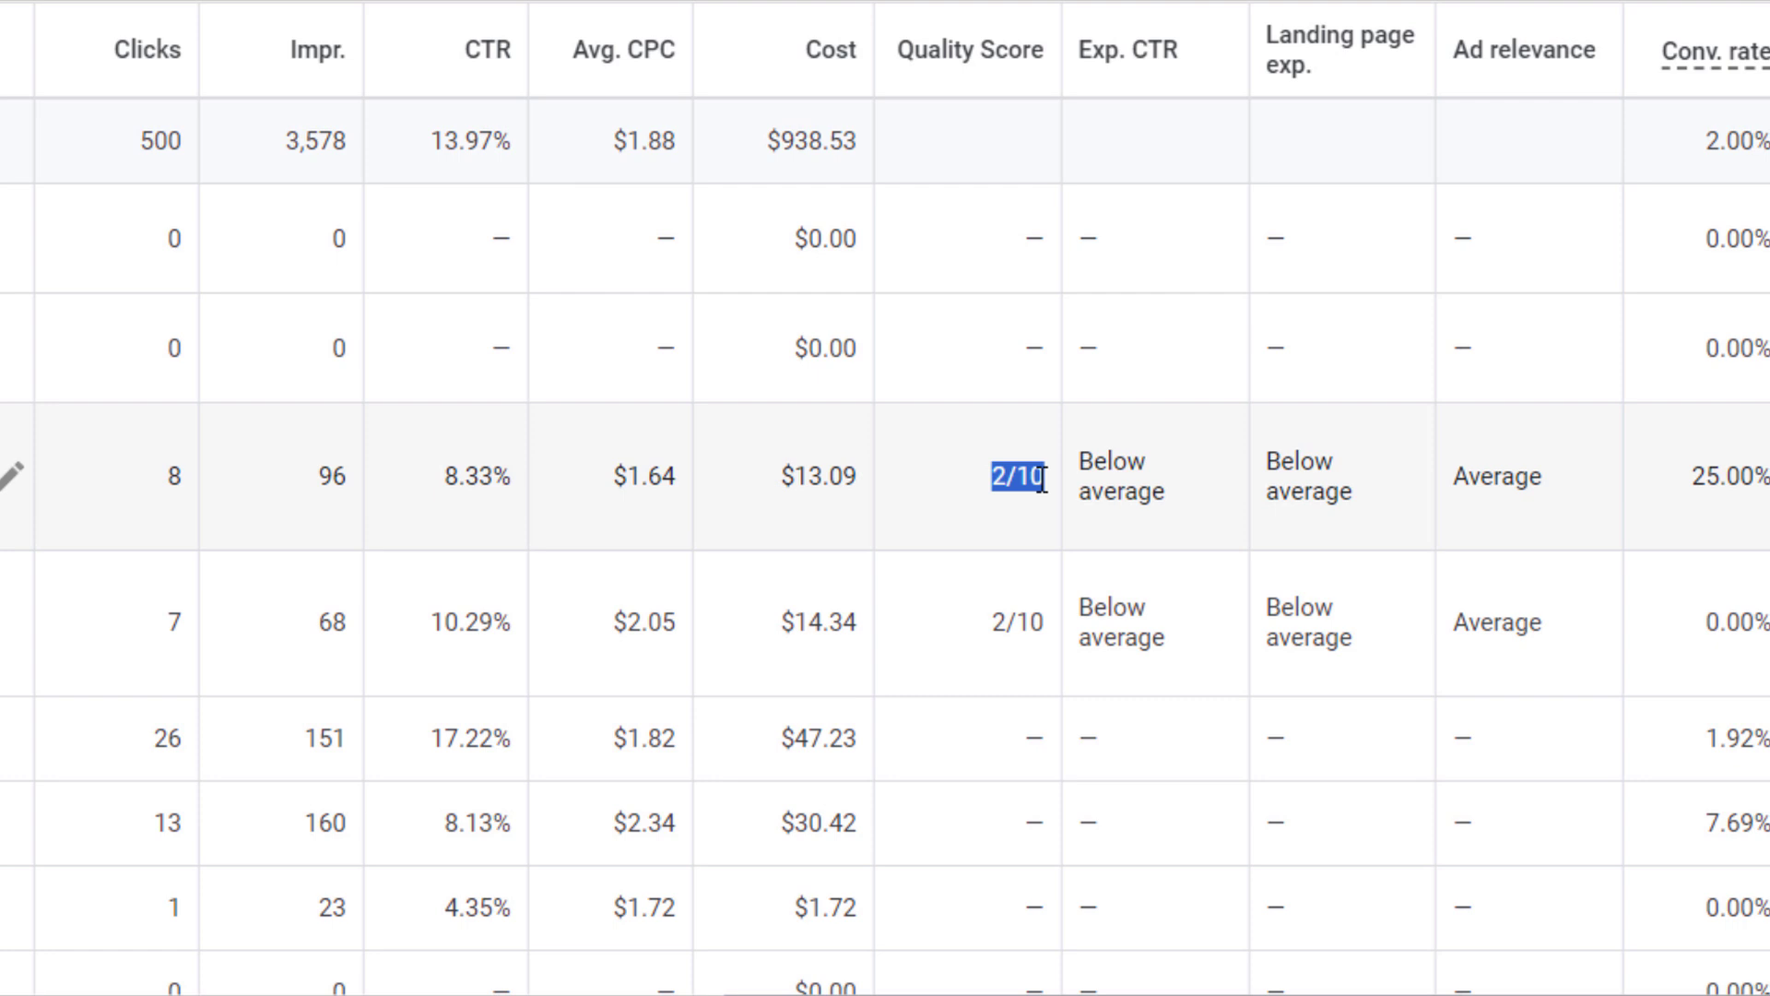
{"action": "left_click", "coordinate": [1110, 484]}
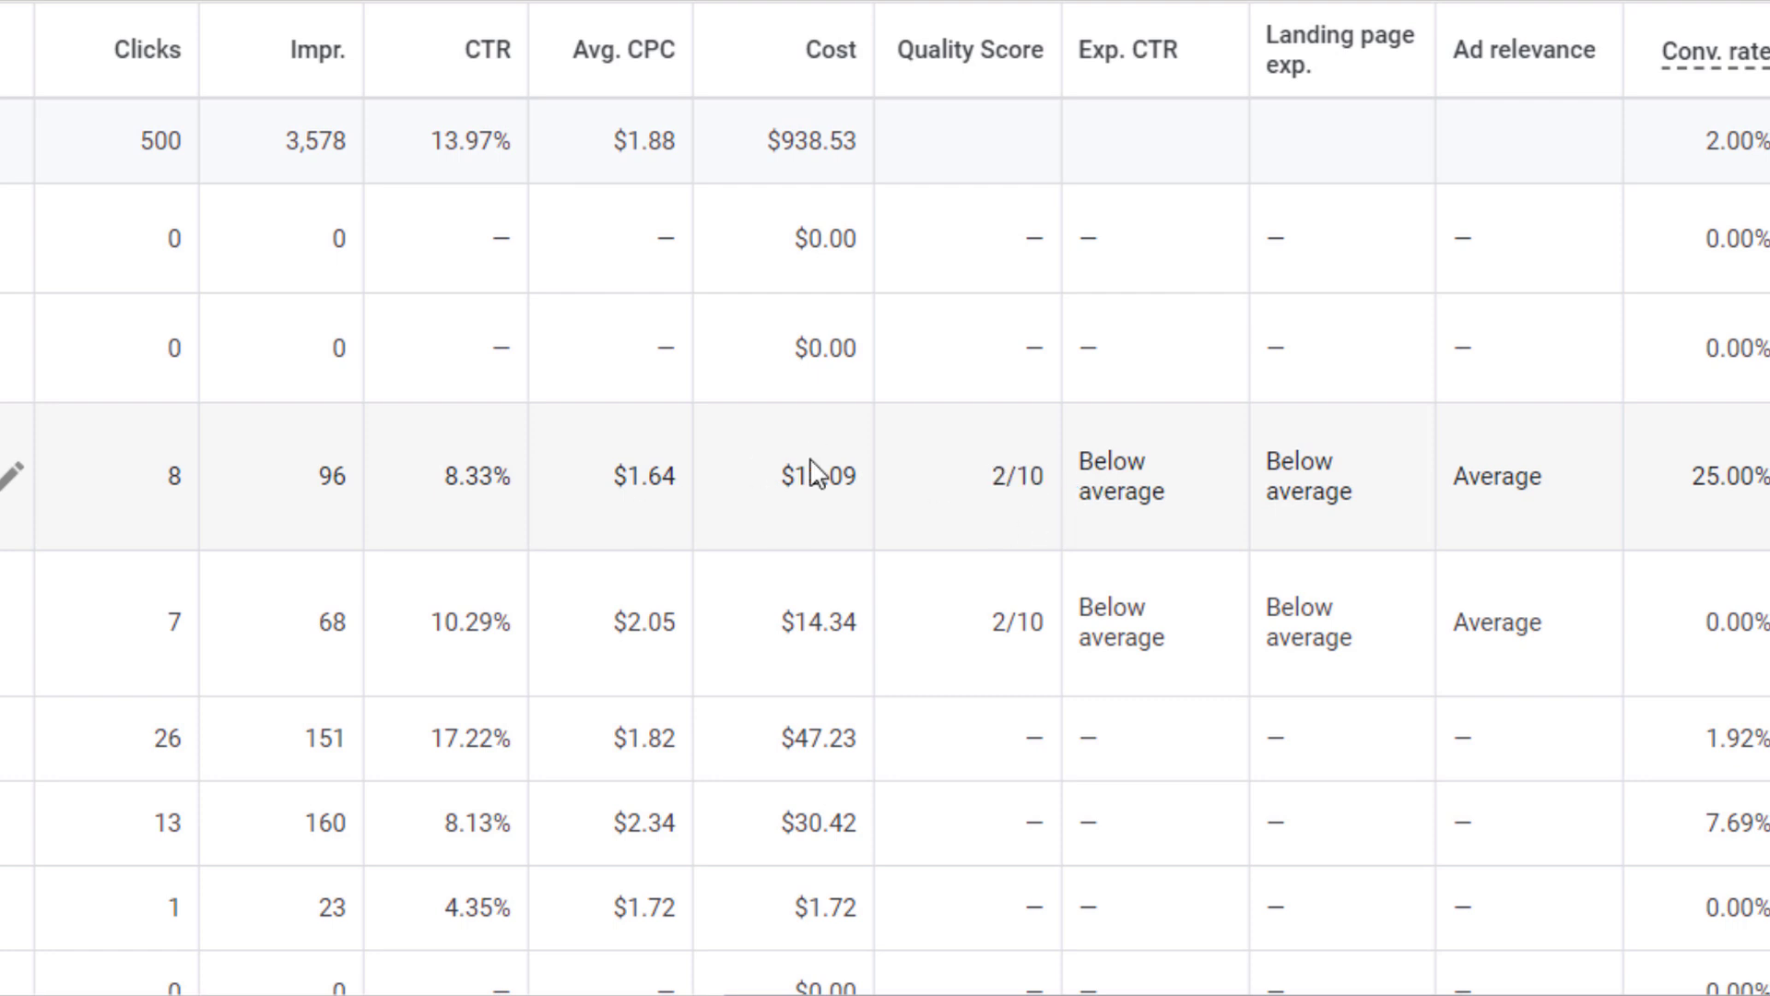
{"action": "left_click_drag", "start_coordinate": [987, 488], "coordinate": [1097, 477]}
{"action": "left_click", "coordinate": [1169, 537]}
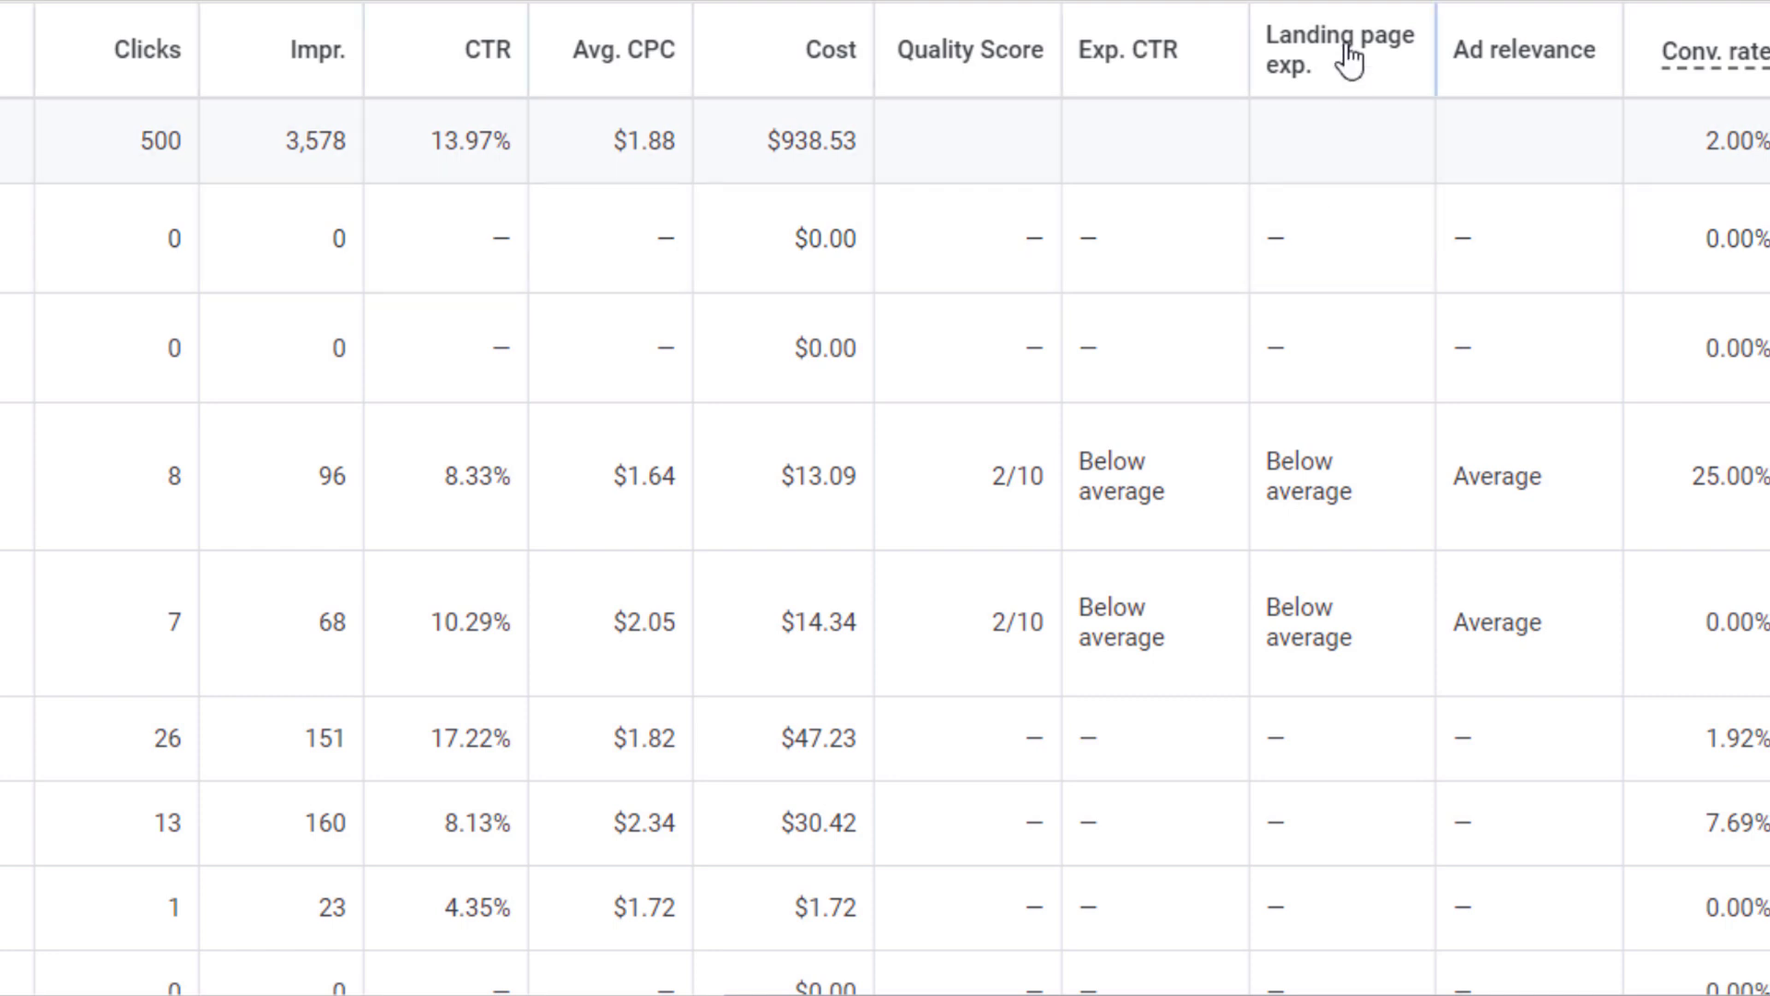
{"action": "mouse_move", "coordinate": [1349, 57]}
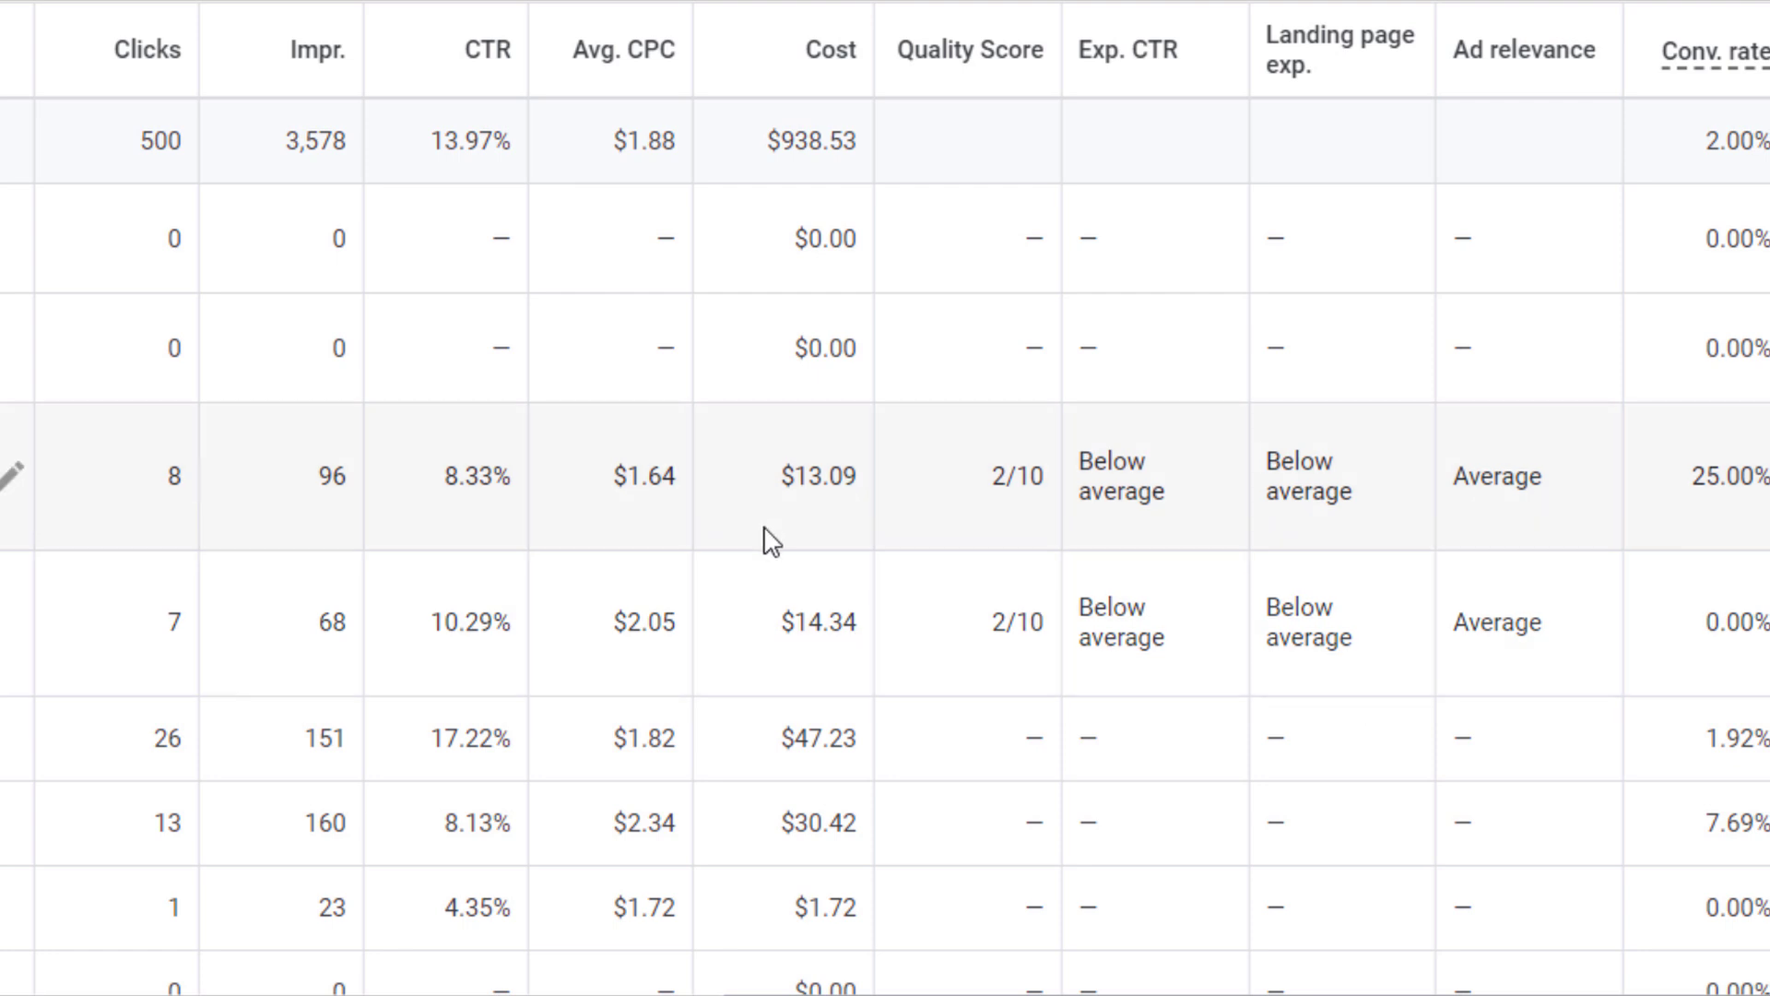
- Reopen the status details of the first keyword marked Eligible (Limited)
{"action": "left_click_drag", "start_coordinate": [1163, 994], "coordinate": [739, 979]}
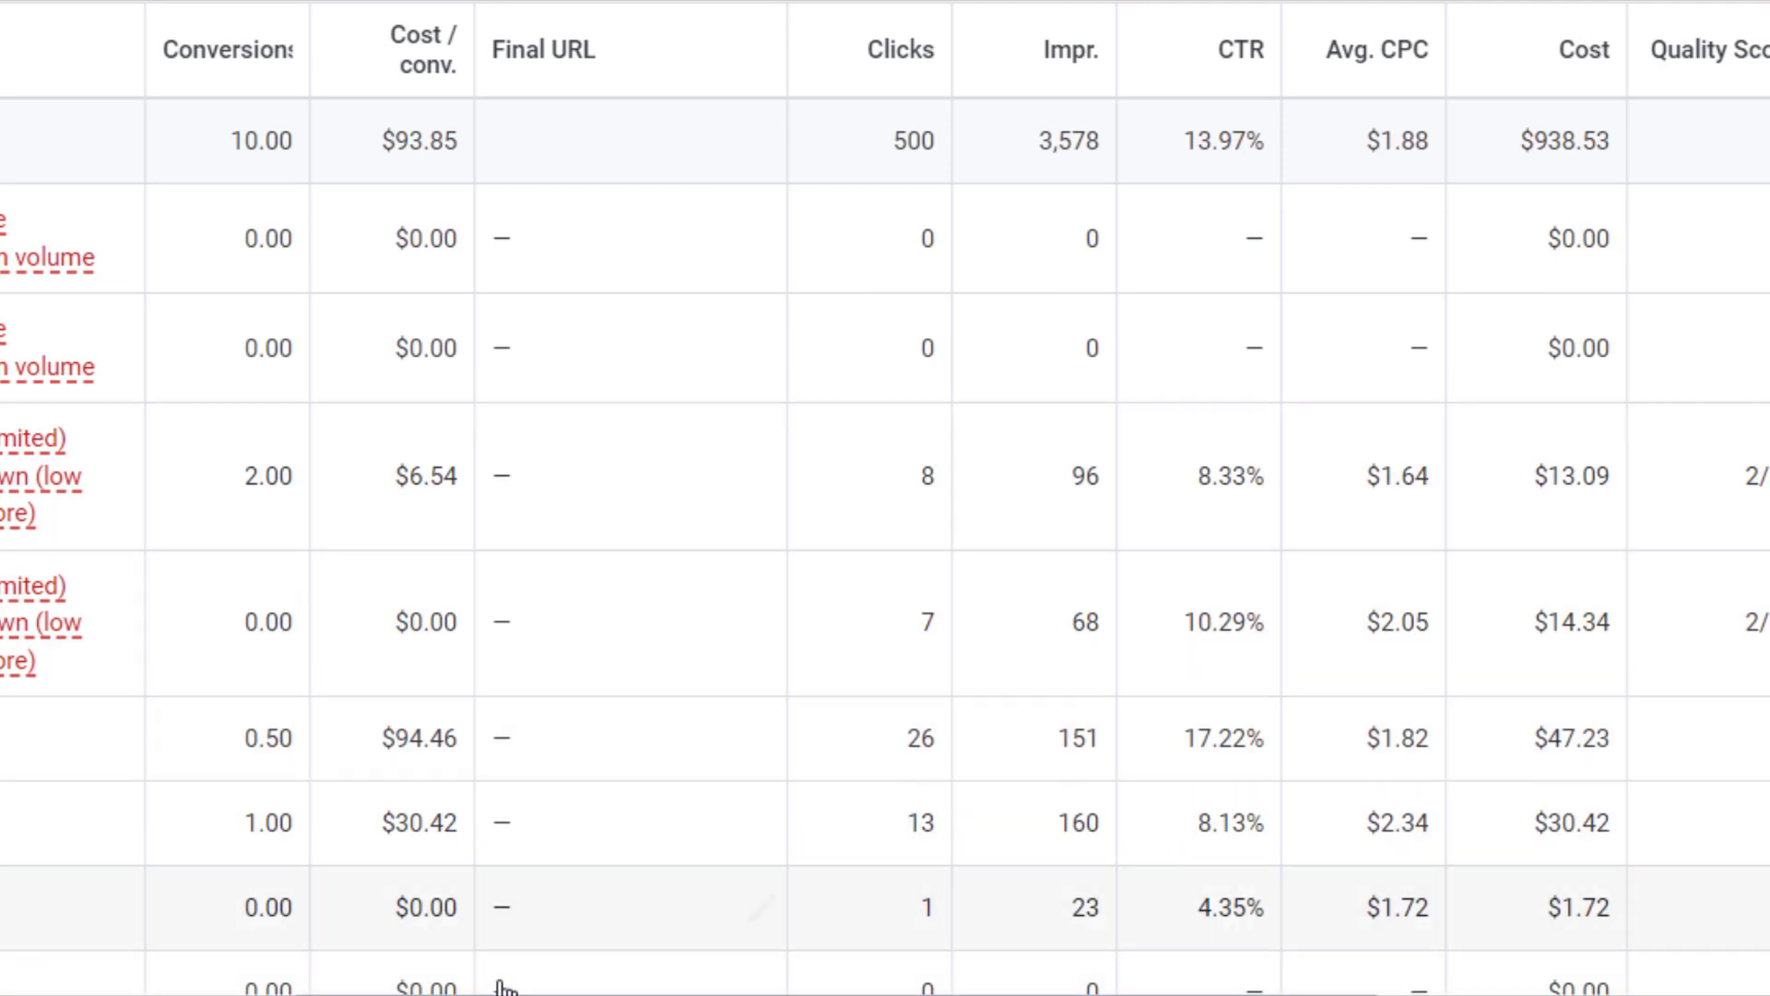
{"action": "left_click_drag", "start_coordinate": [525, 994], "coordinate": [384, 987]}
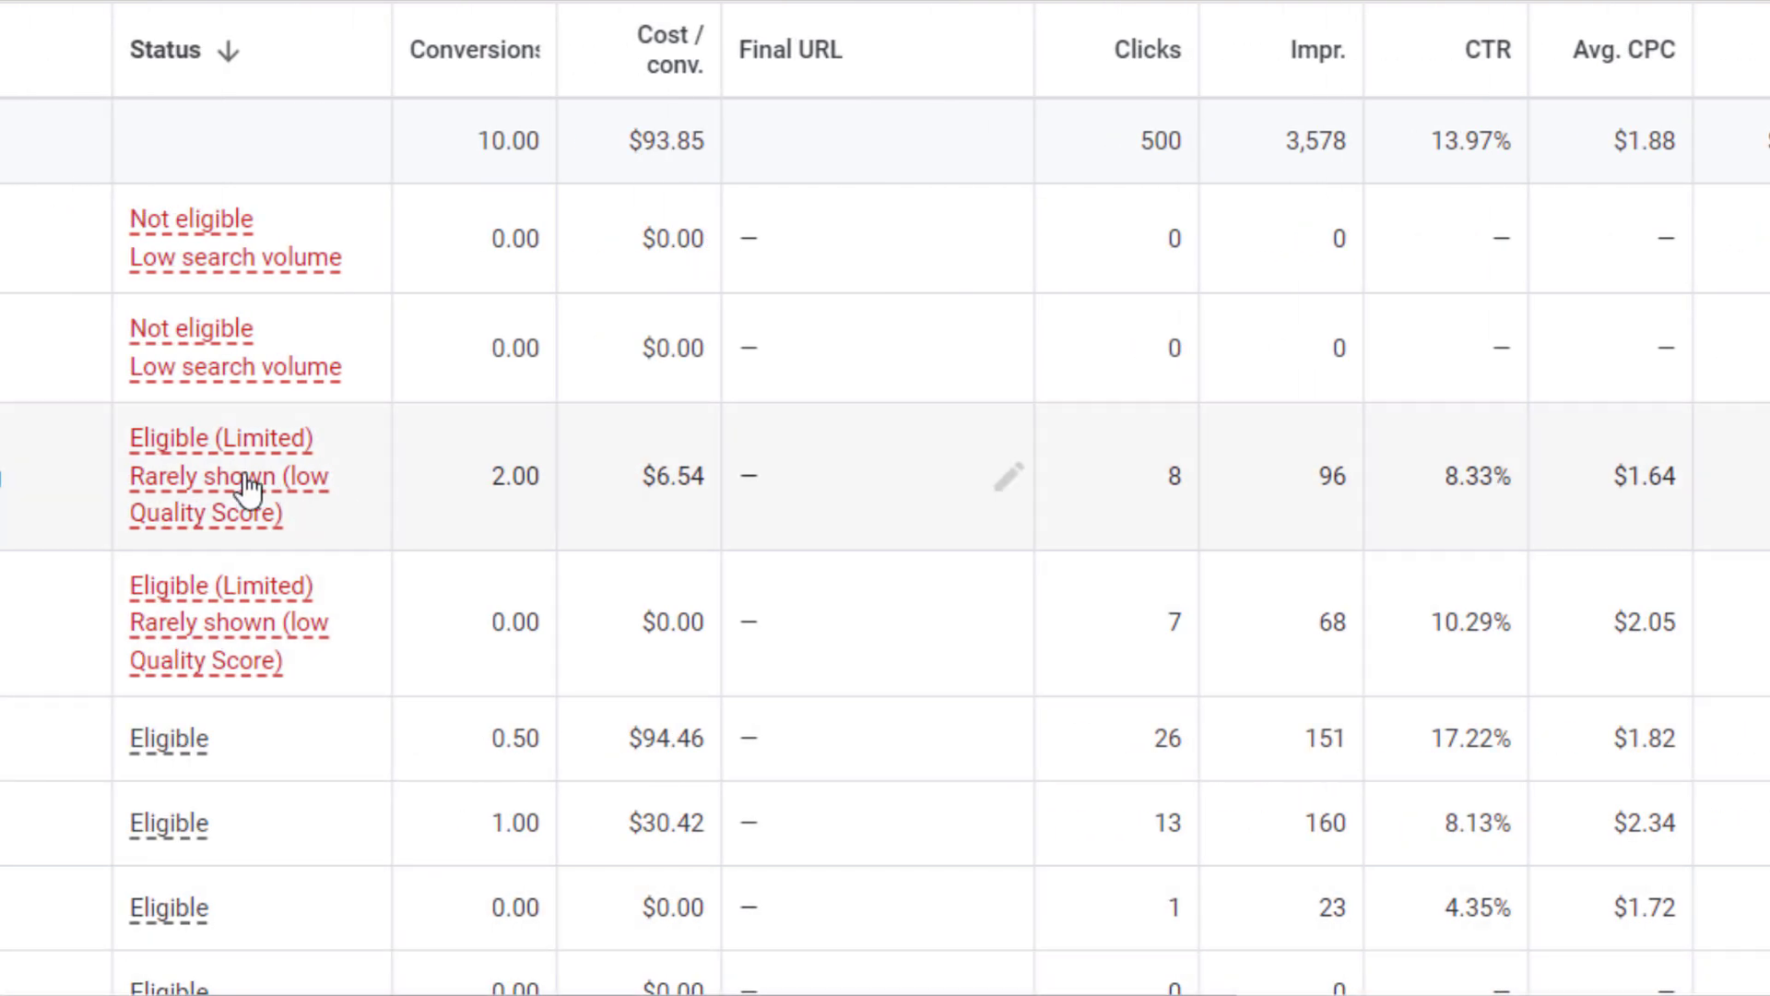
{"action": "mouse_move", "coordinate": [286, 470]}
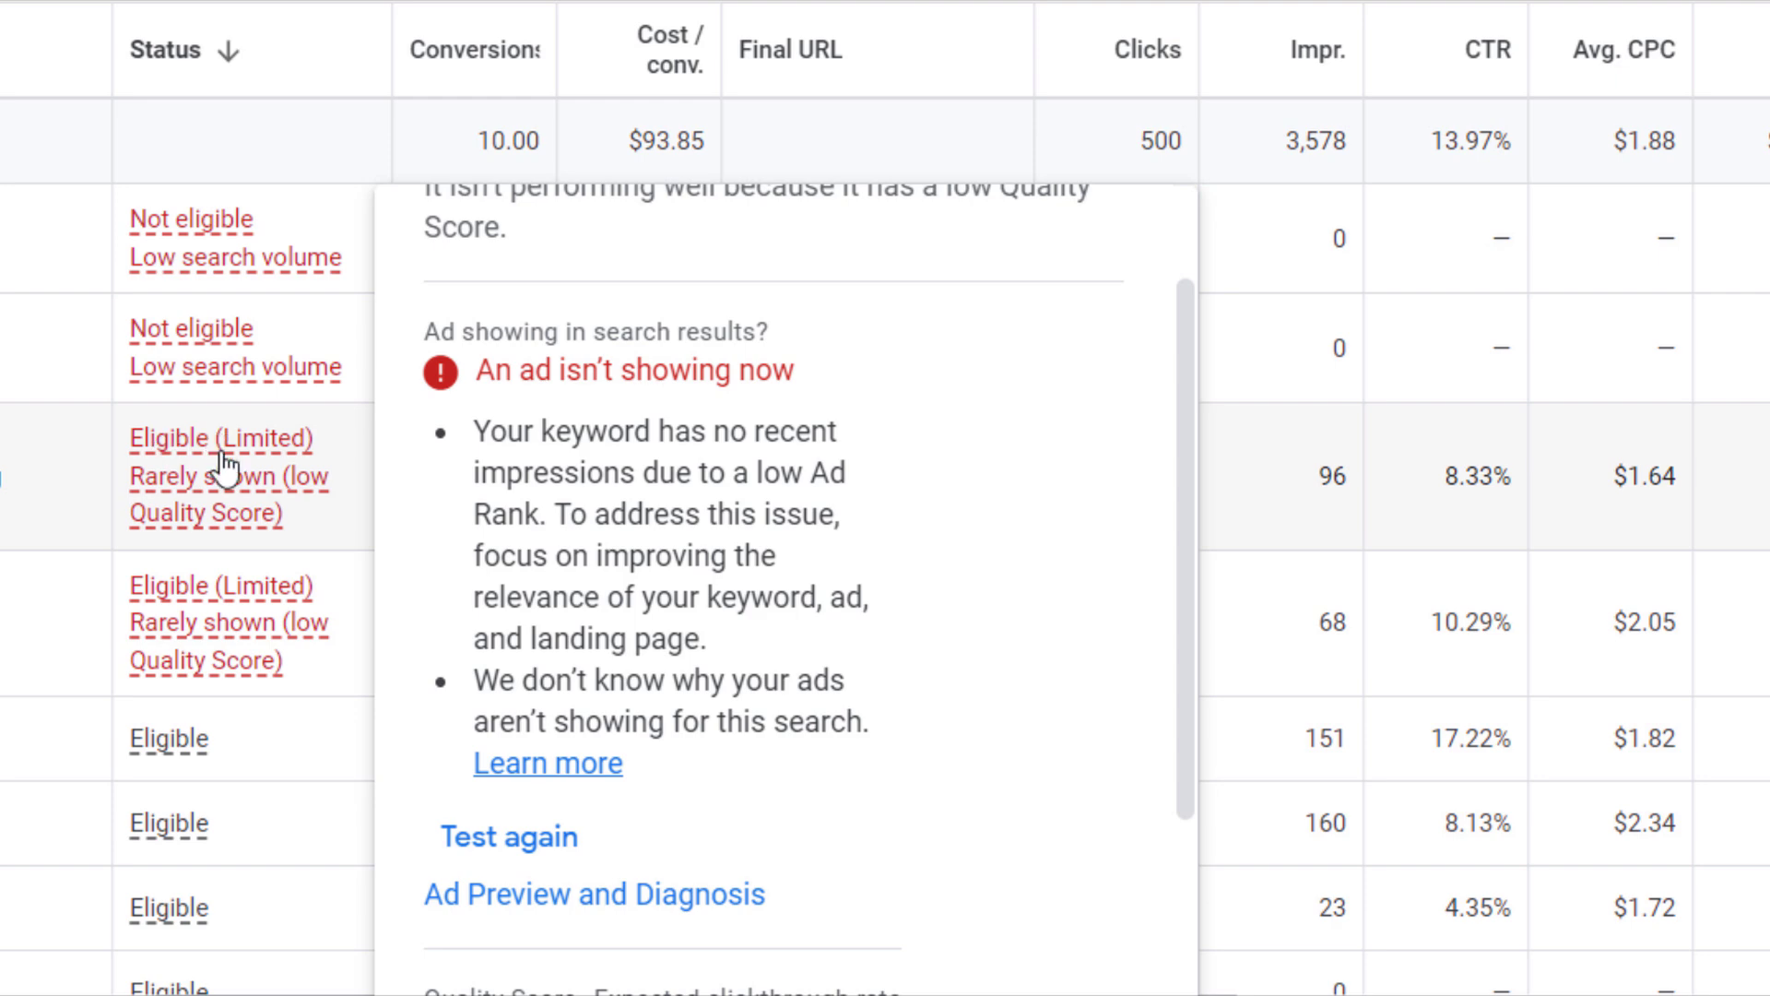
- Sort the keywords by Quality Score from highest to lowest
{"action": "scroll", "coordinate": [1641, 855], "scroll_direction": "right", "scroll_amount": 10}
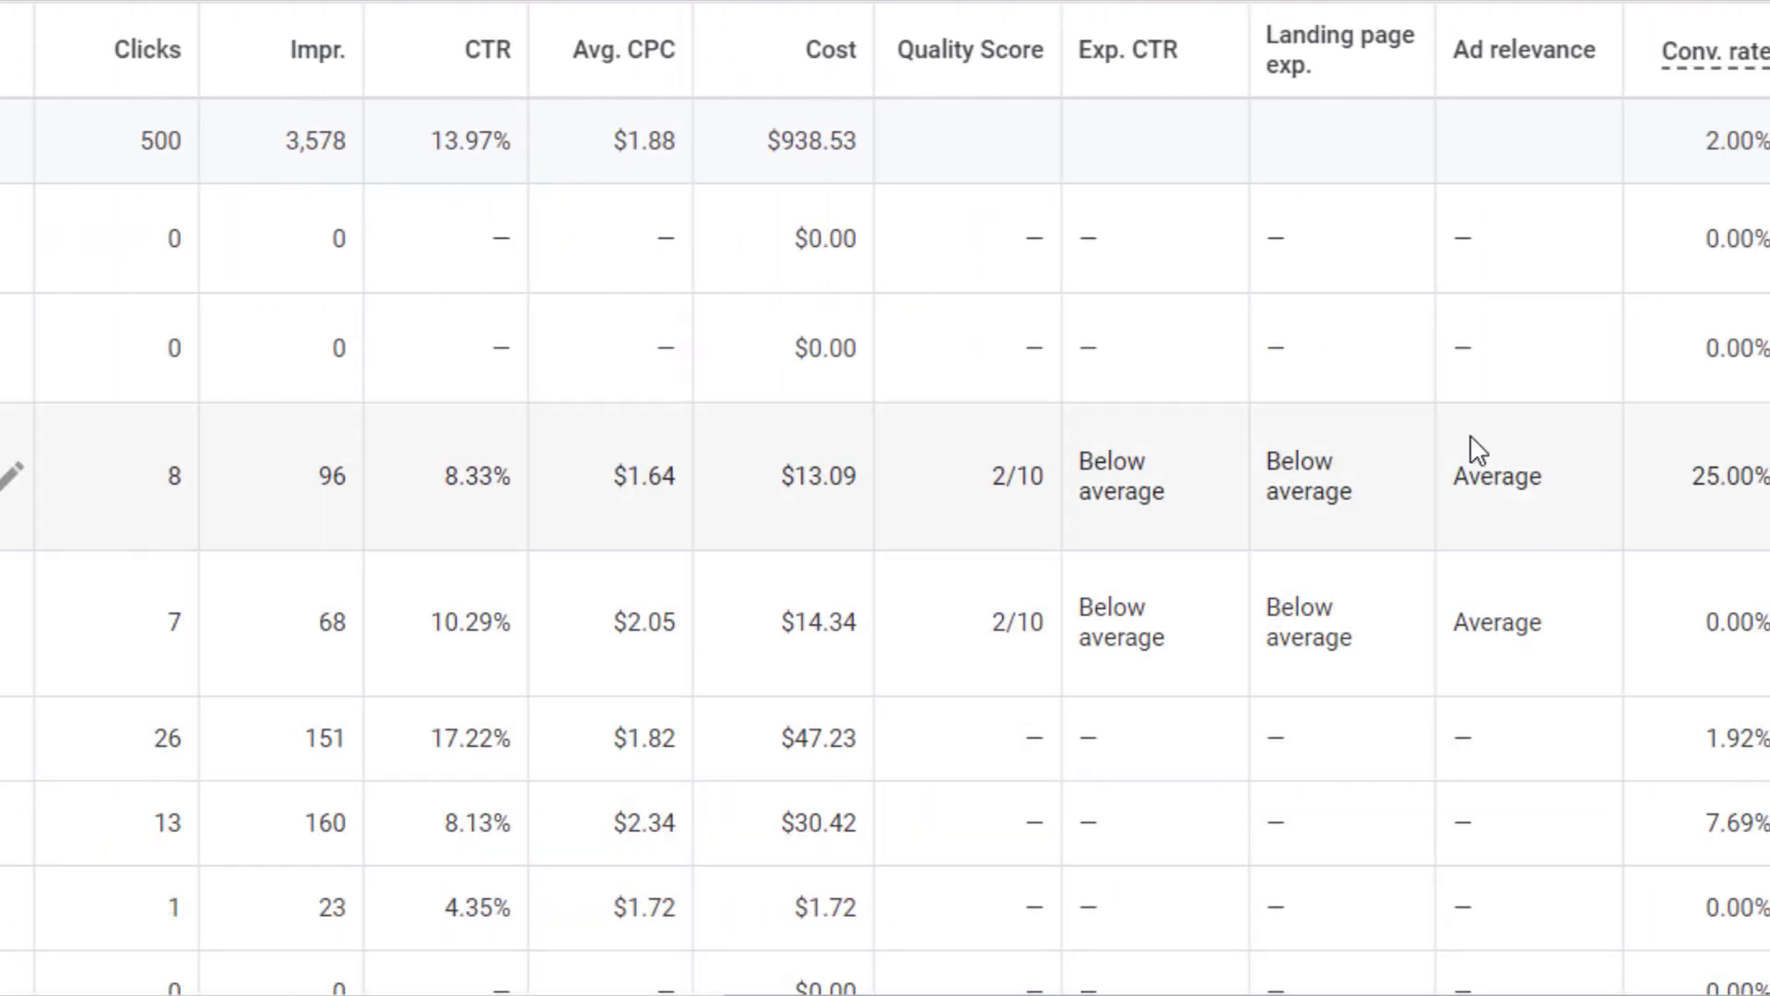
{"action": "mouse_move", "coordinate": [1525, 67]}
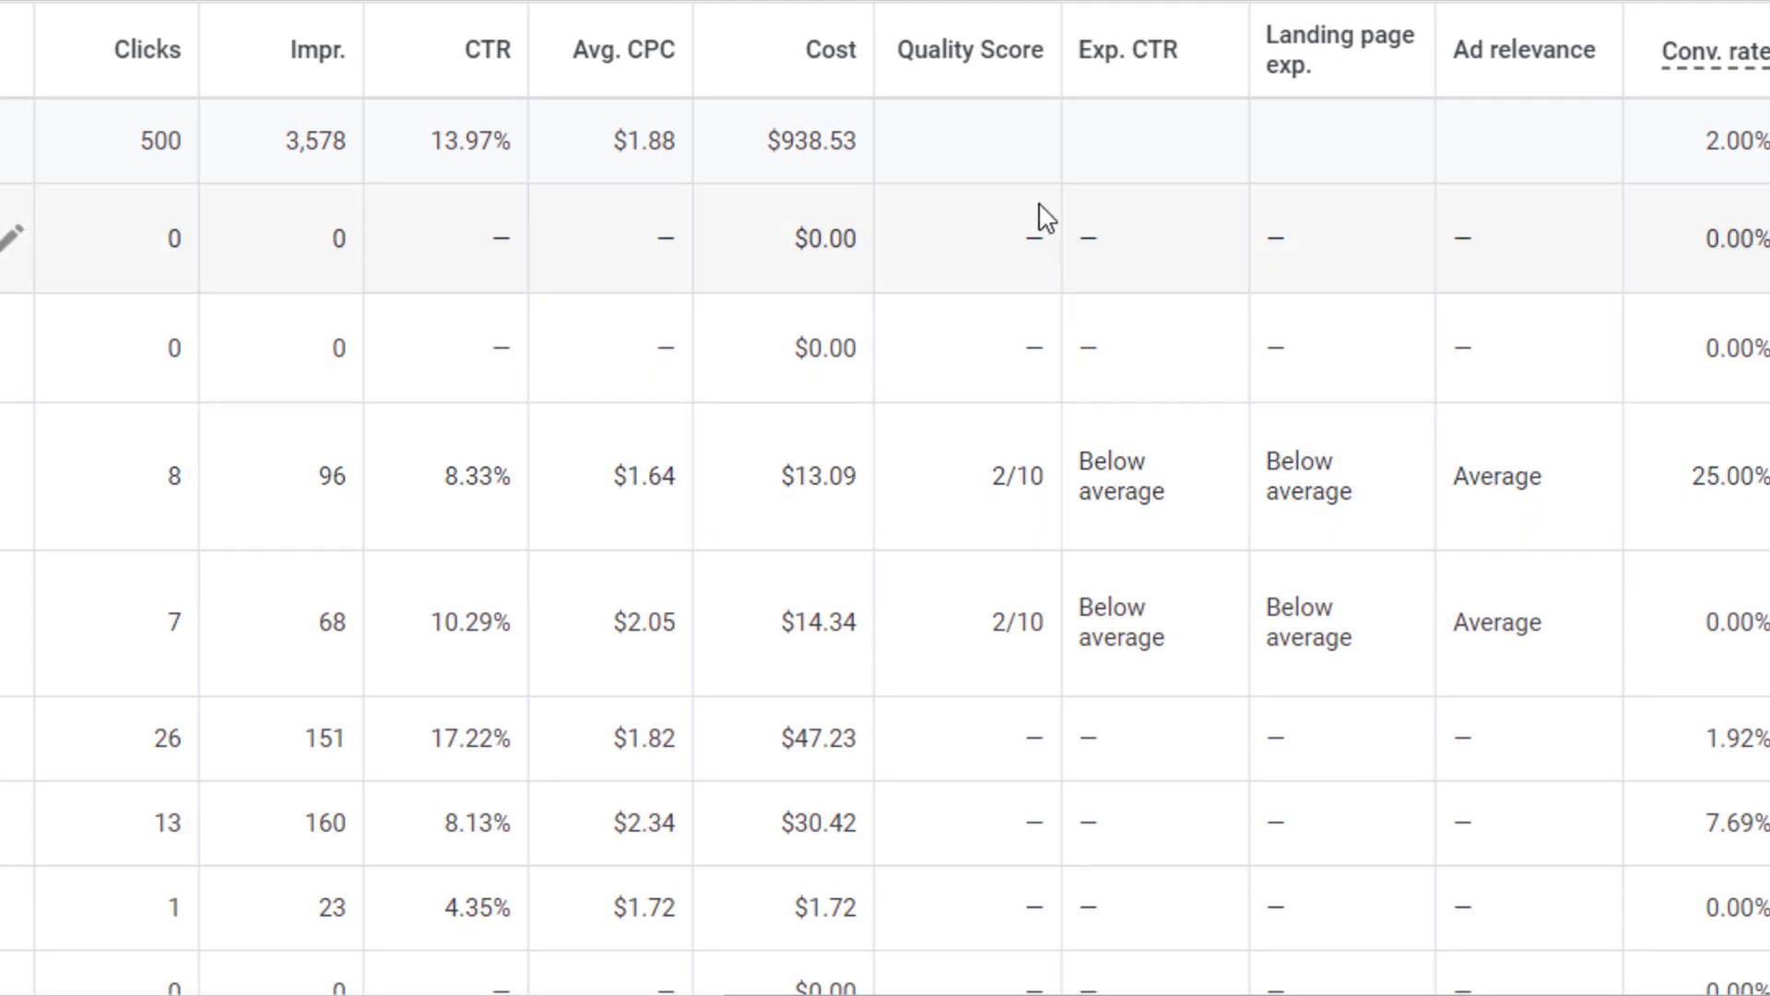
{"action": "left_click", "coordinate": [959, 53]}
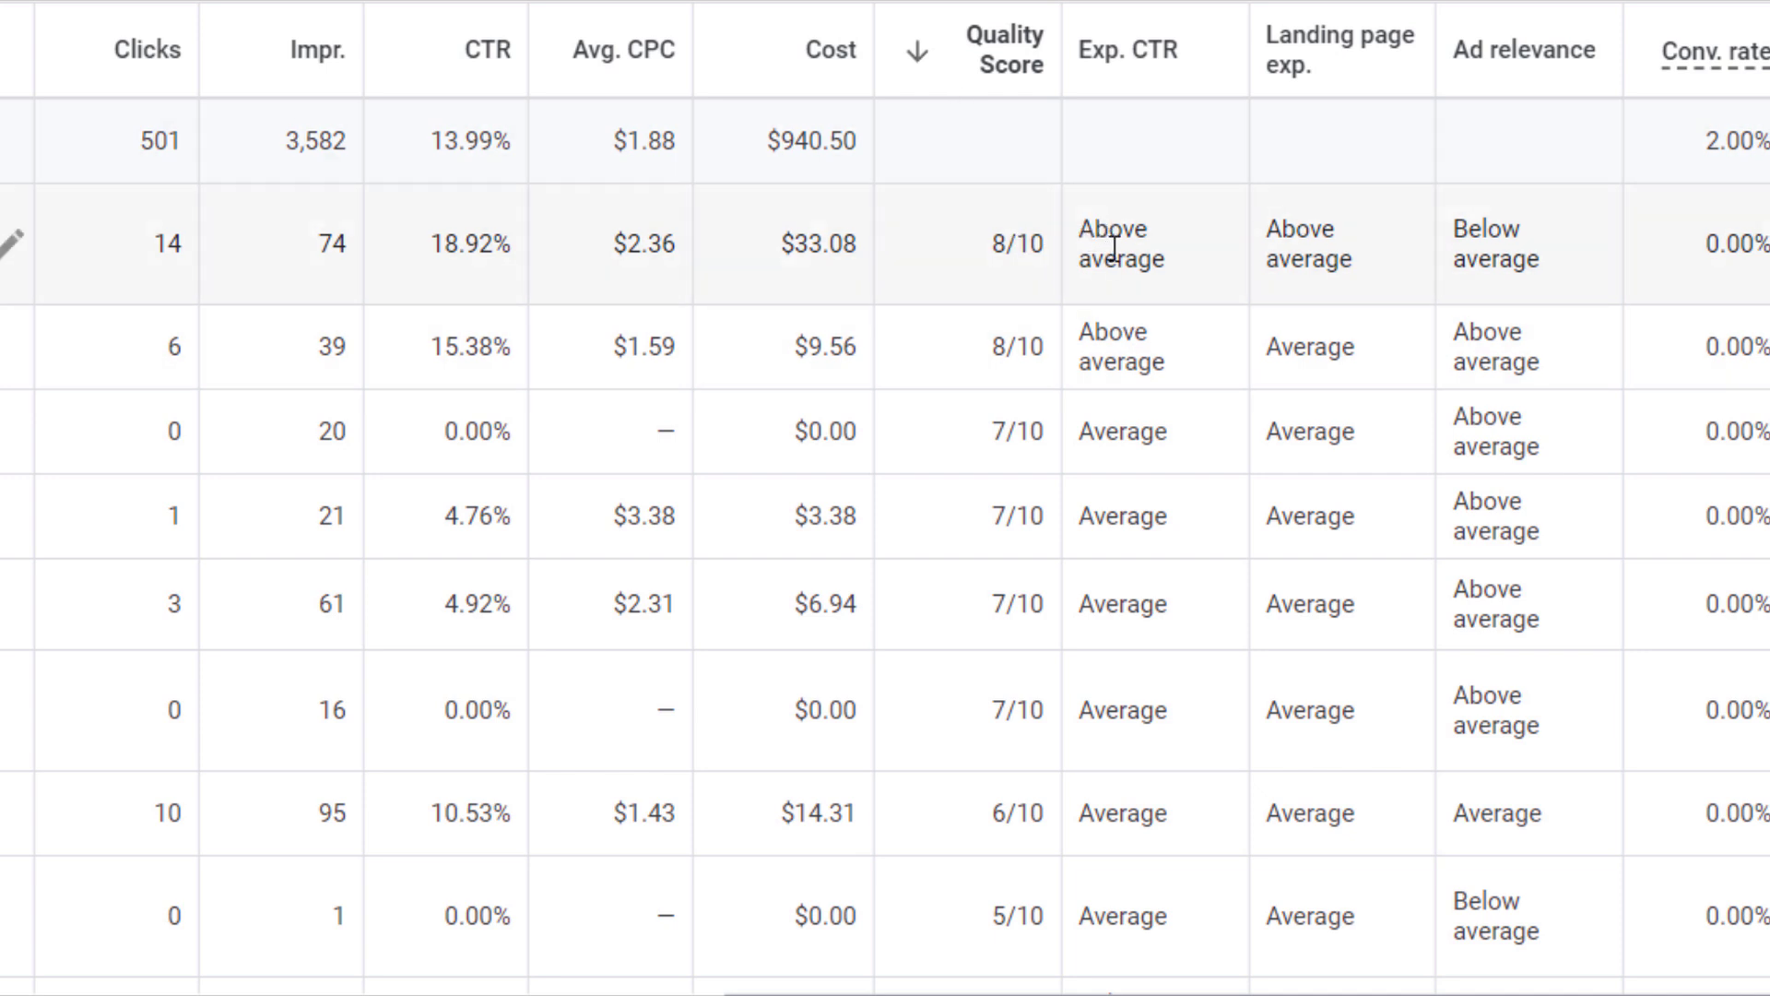
- Check the top-scoring keyword's ad relevance and expected CTR ratings, along with the overall CTR in the totals row
{"action": "left_click_drag", "start_coordinate": [1569, 276], "coordinate": [1457, 226]}
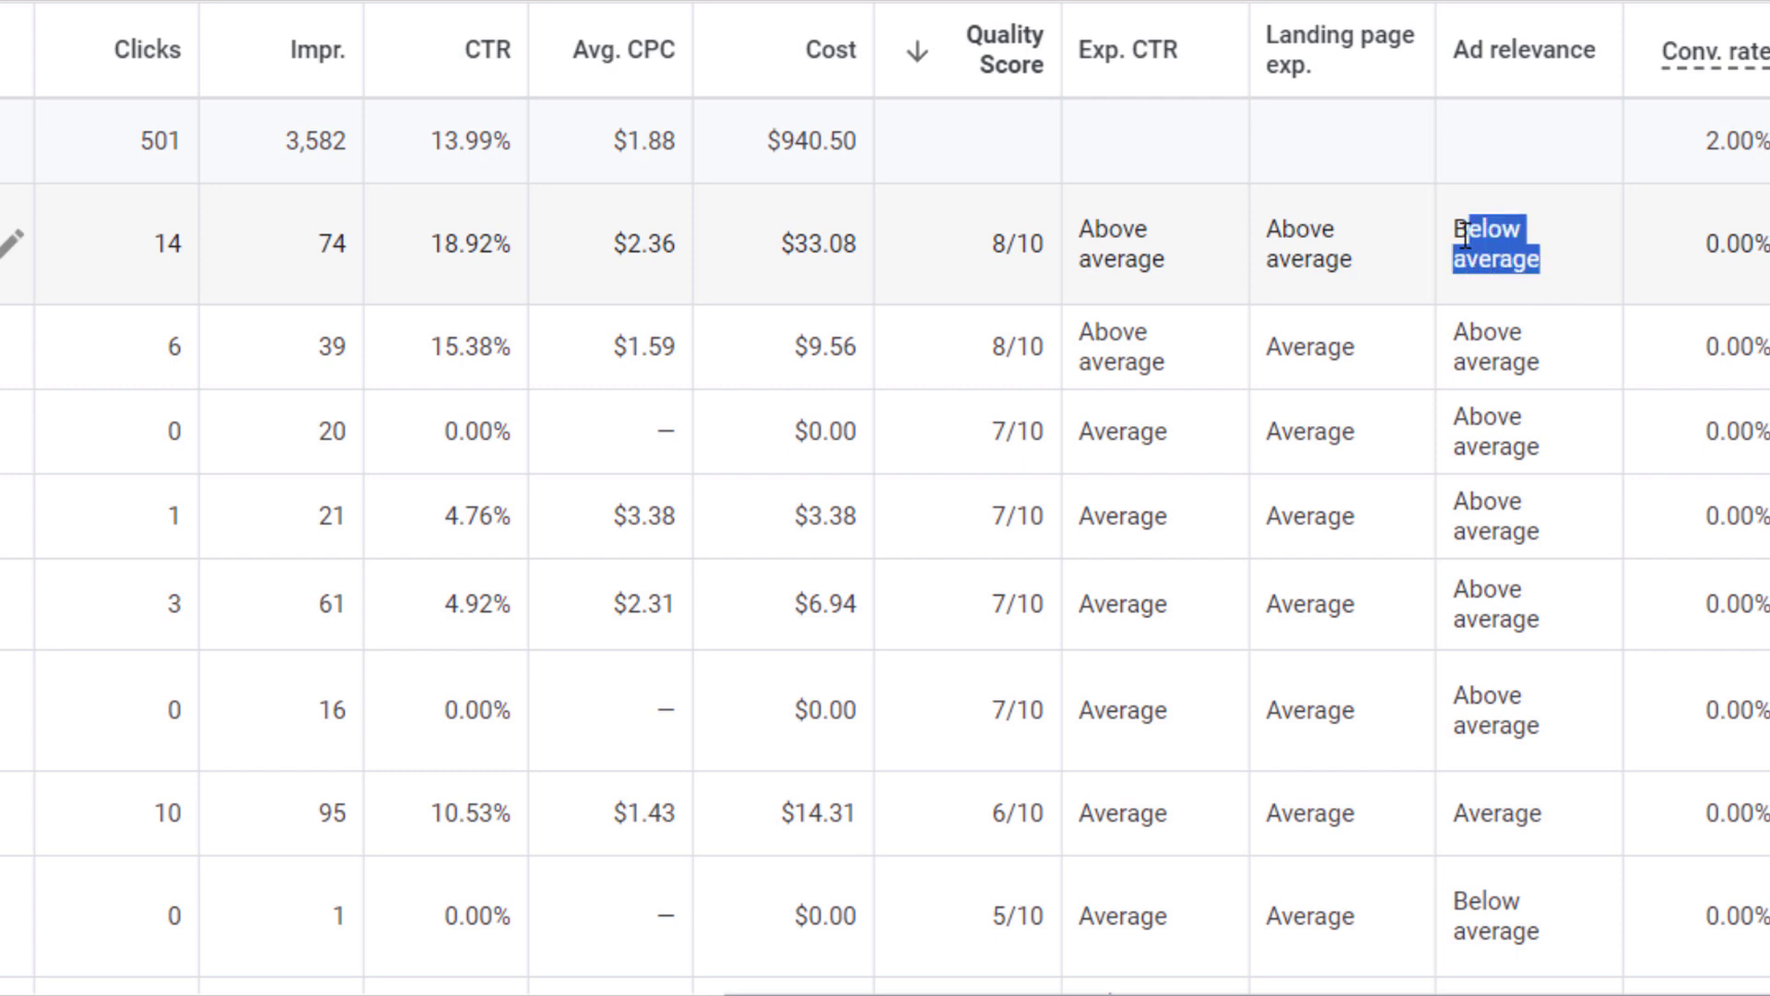
{"action": "left_click", "coordinate": [1199, 276]}
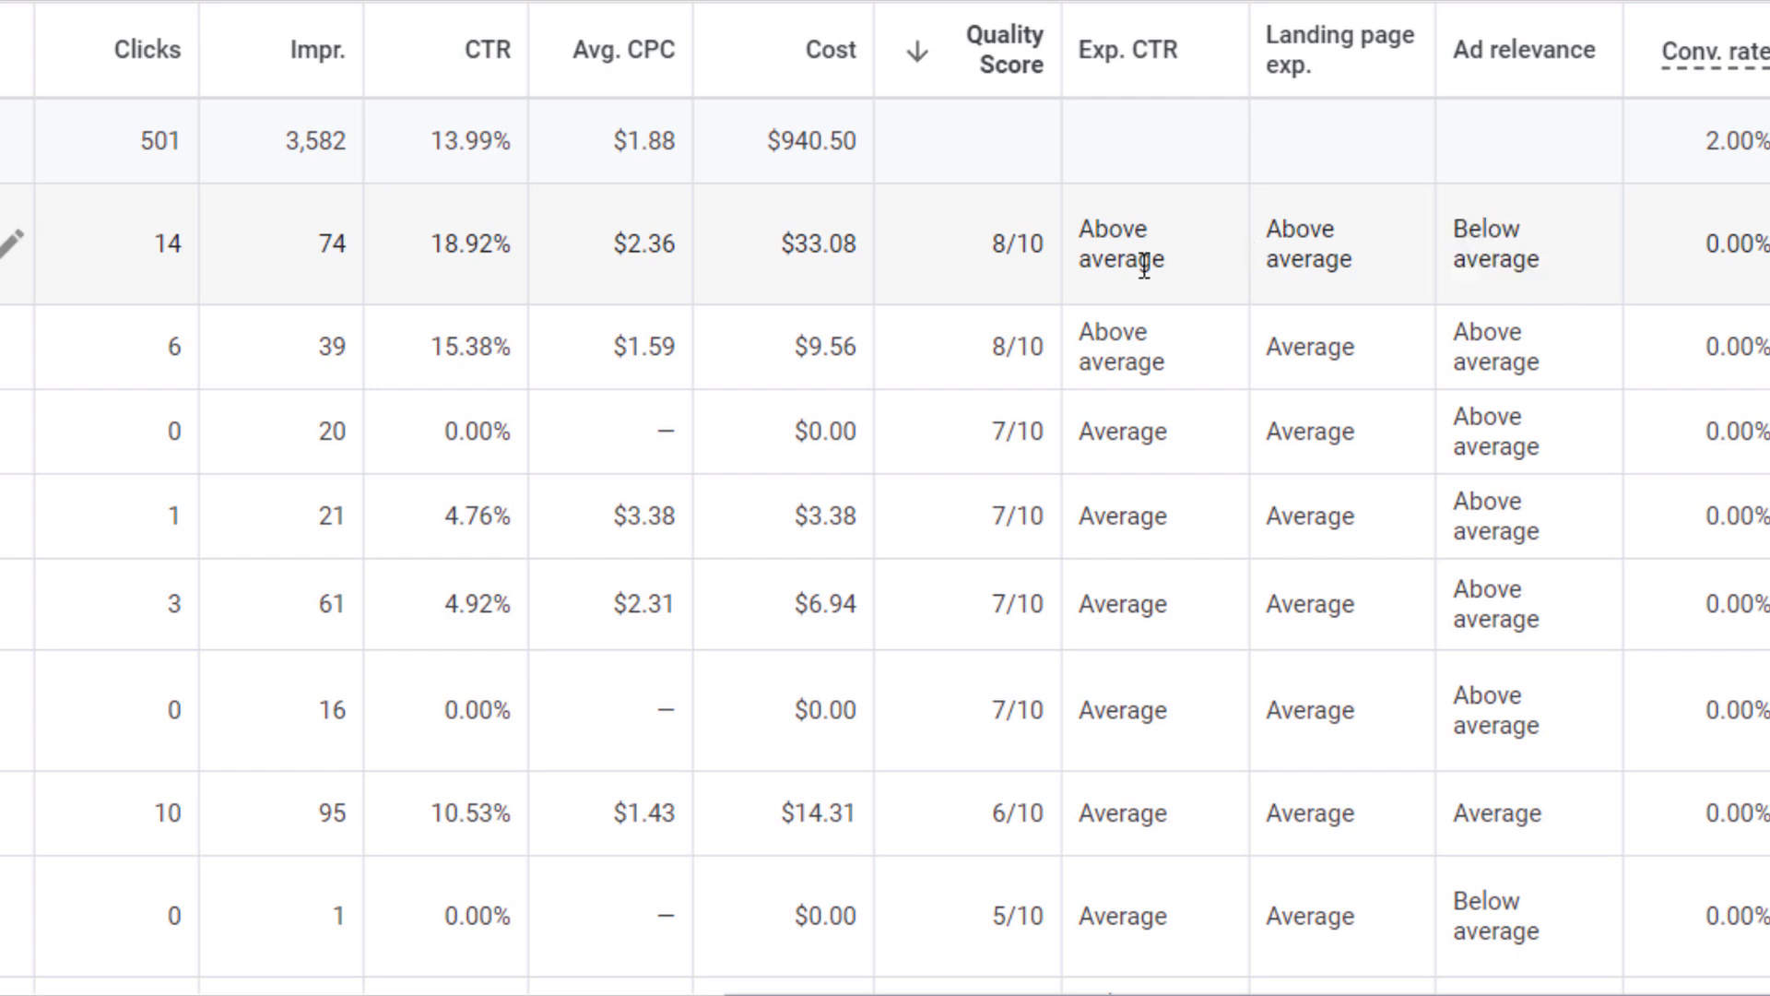
{"action": "left_click_drag", "start_coordinate": [1180, 288], "coordinate": [1079, 226]}
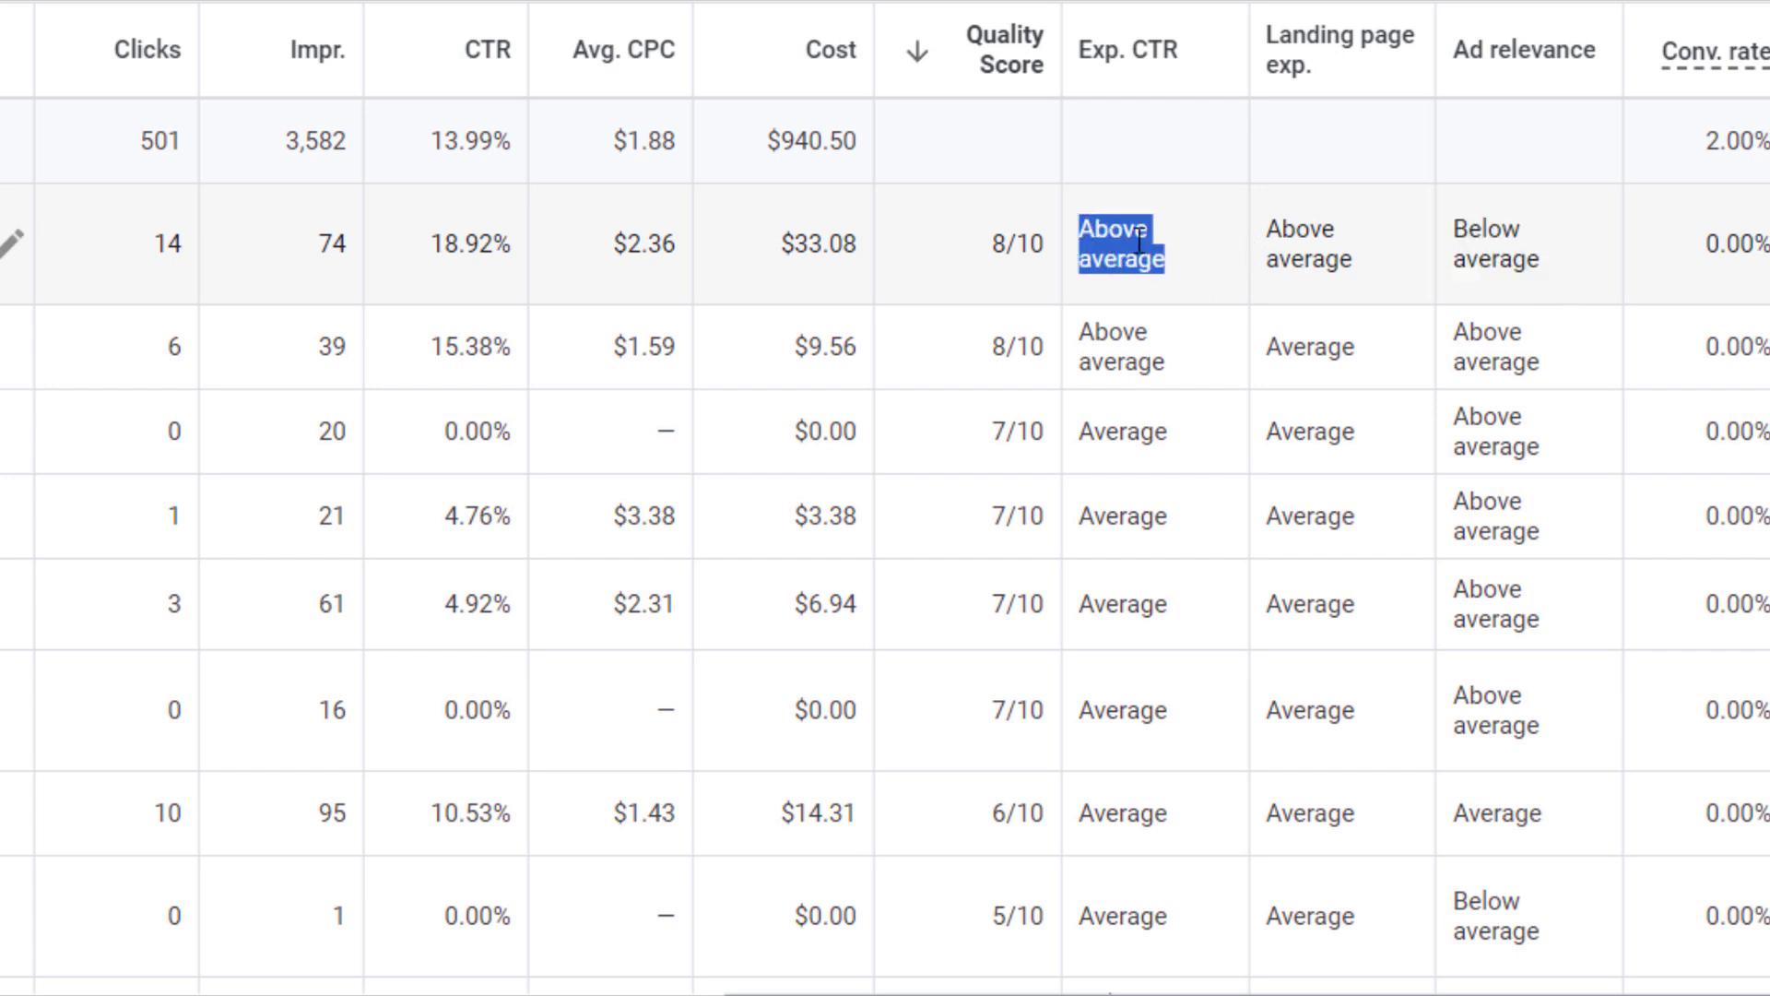
{"action": "left_click", "coordinate": [1083, 226]}
{"action": "left_click_drag", "start_coordinate": [435, 140], "coordinate": [510, 142]}
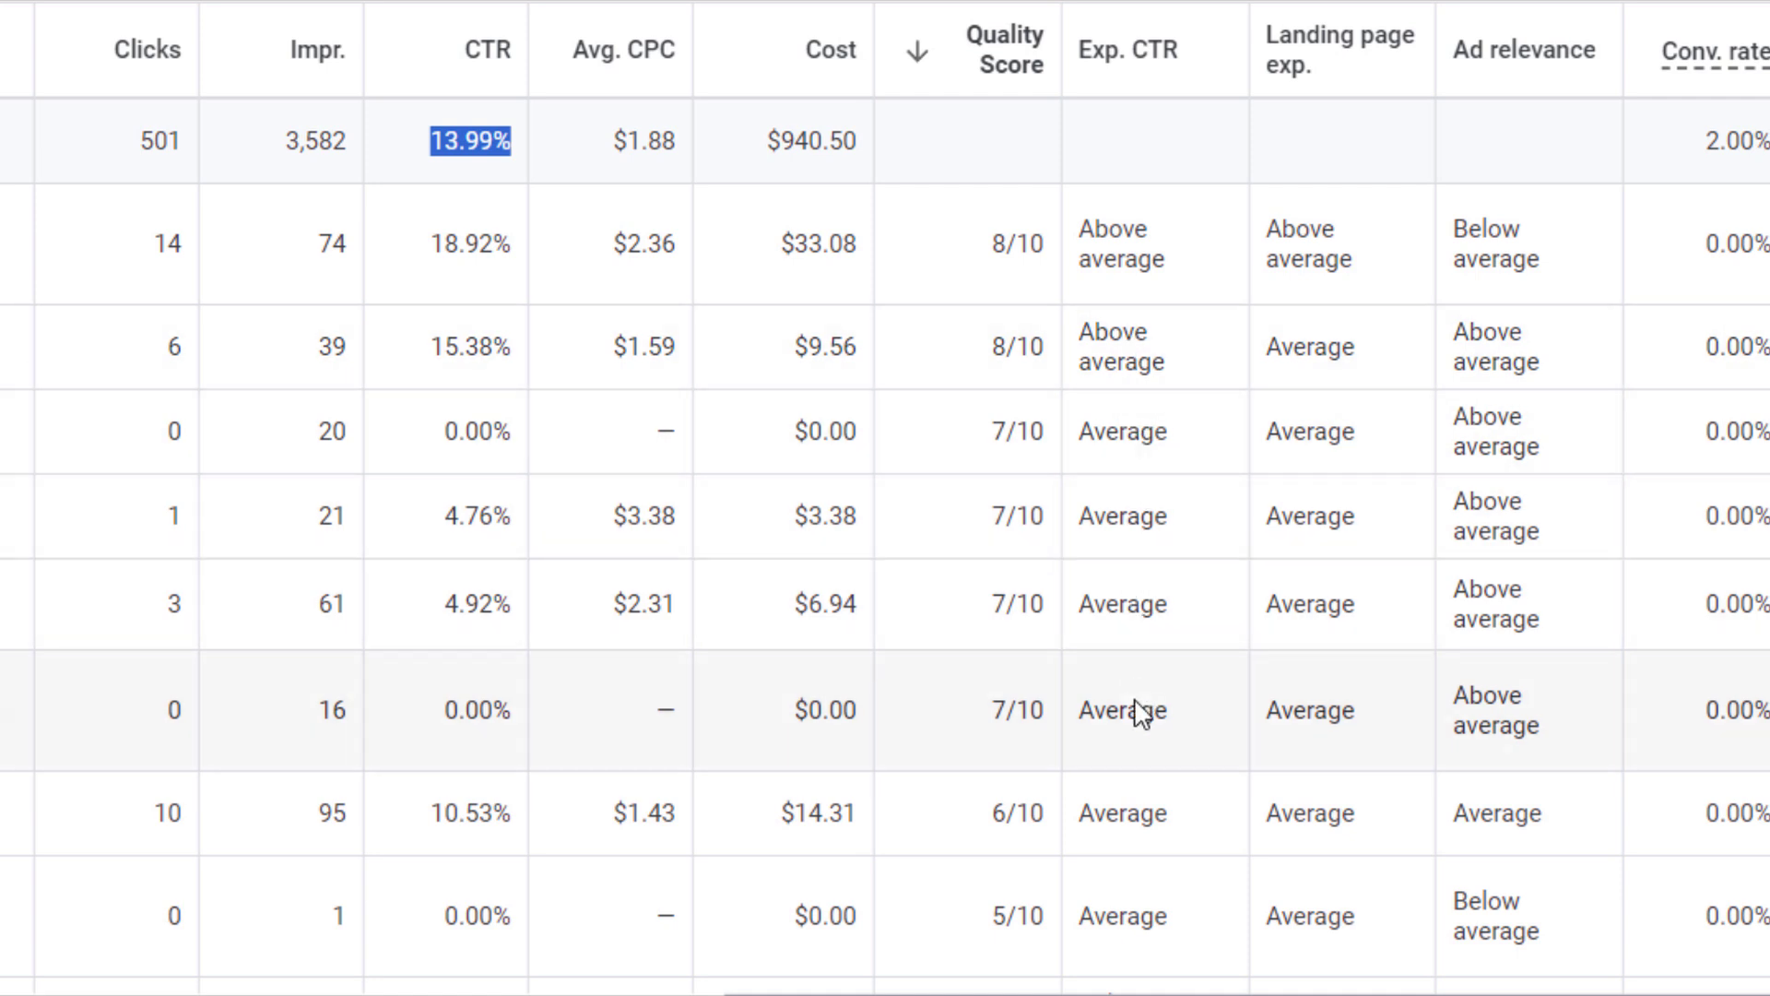
- Review the Quality Score component ratings down the sorted list, then check the top keyword's landing page experience
{"action": "scroll", "coordinate": [1092, 439], "scroll_direction": "down", "scroll_amount": 2}
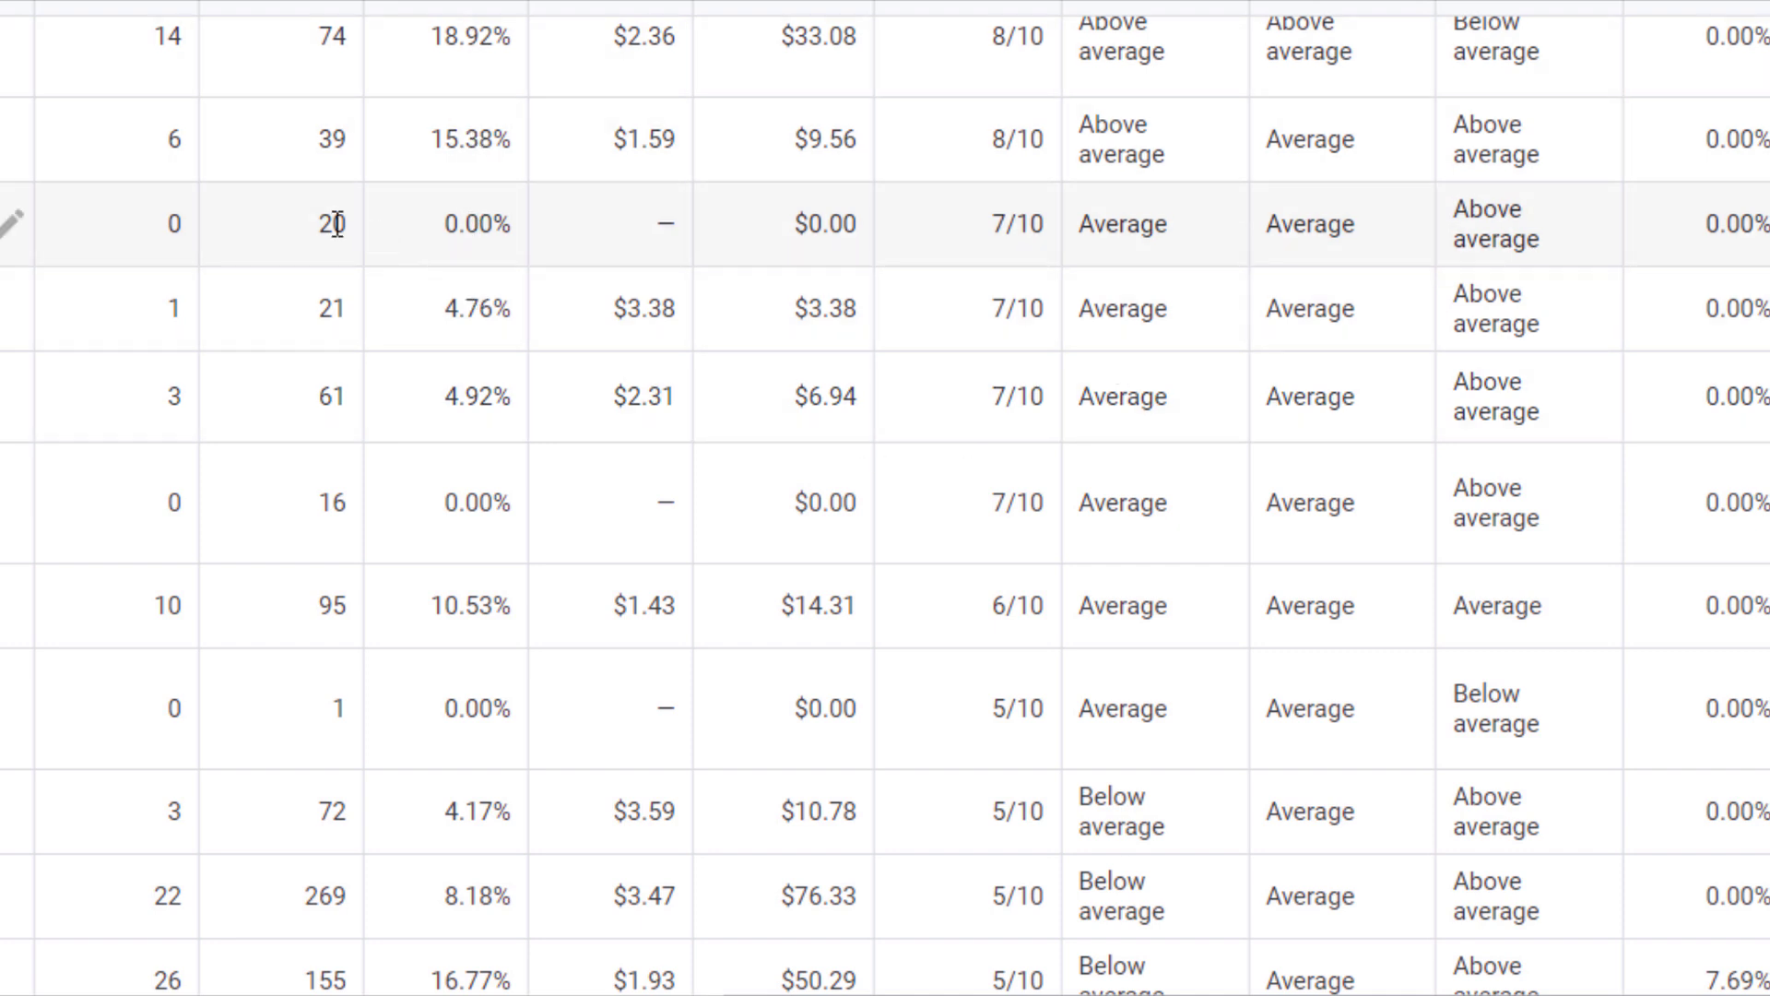
{"action": "scroll", "coordinate": [506, 382], "scroll_direction": "down", "scroll_amount": 2}
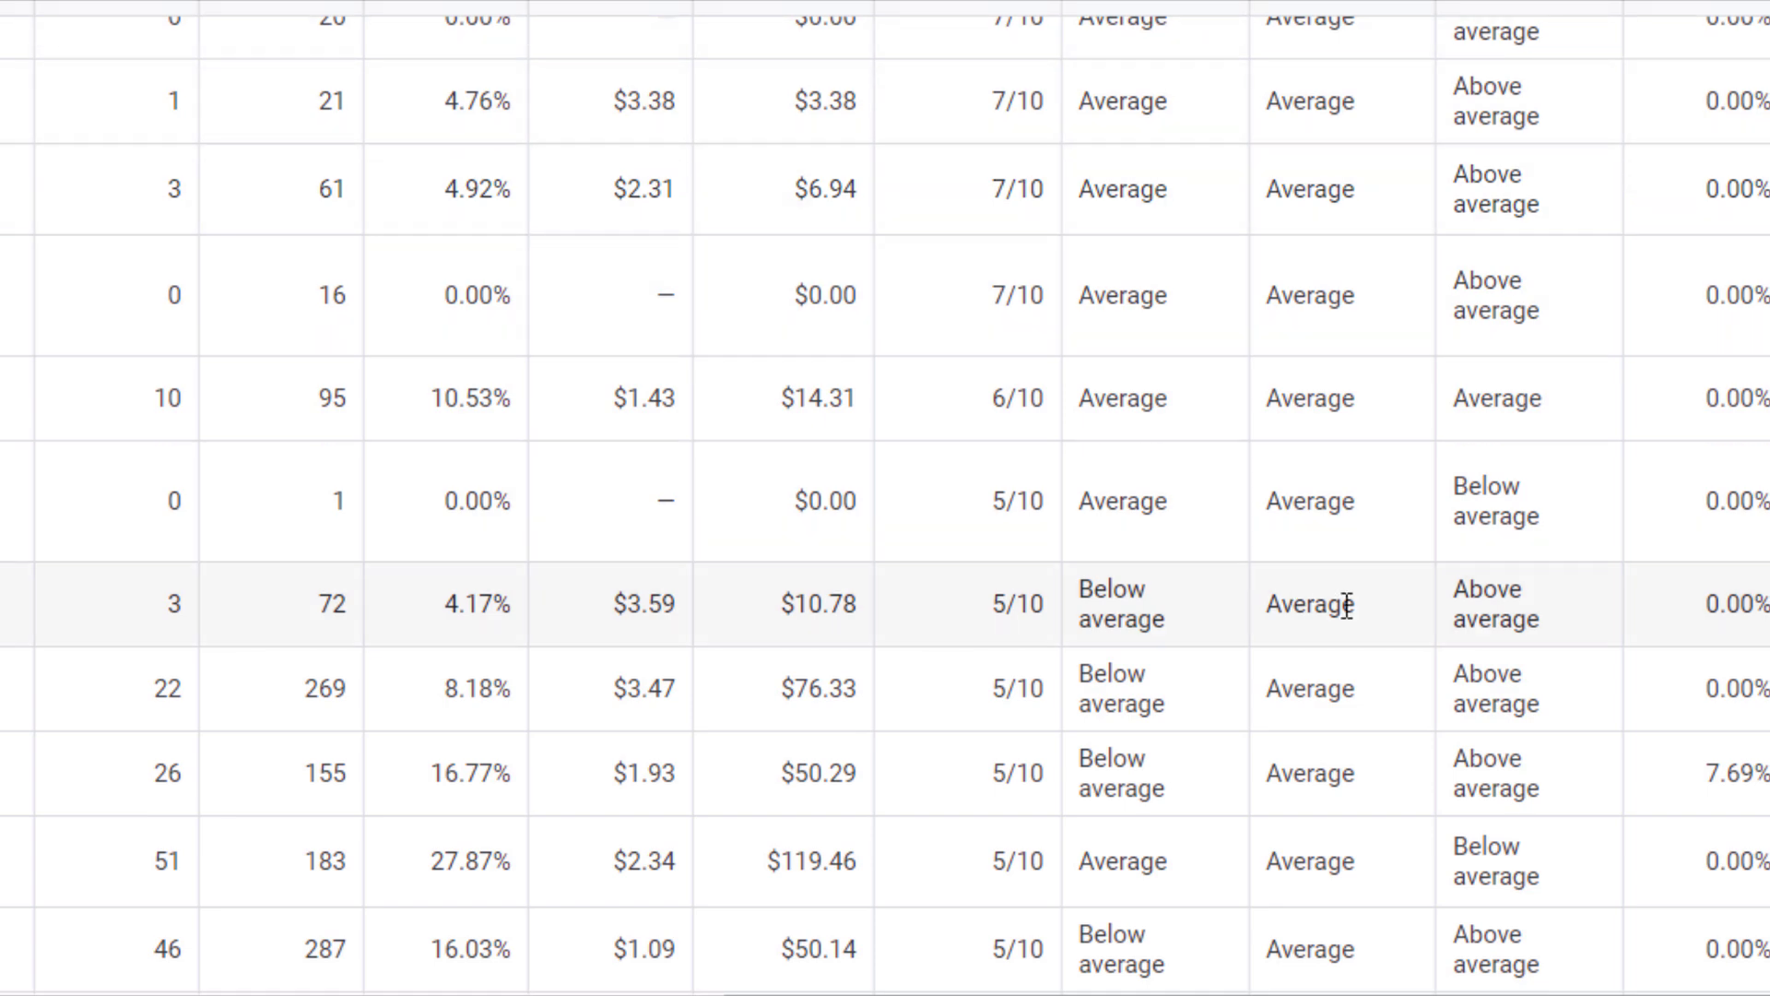
{"action": "scroll", "coordinate": [1318, 385], "scroll_direction": "up", "scroll_amount": 2}
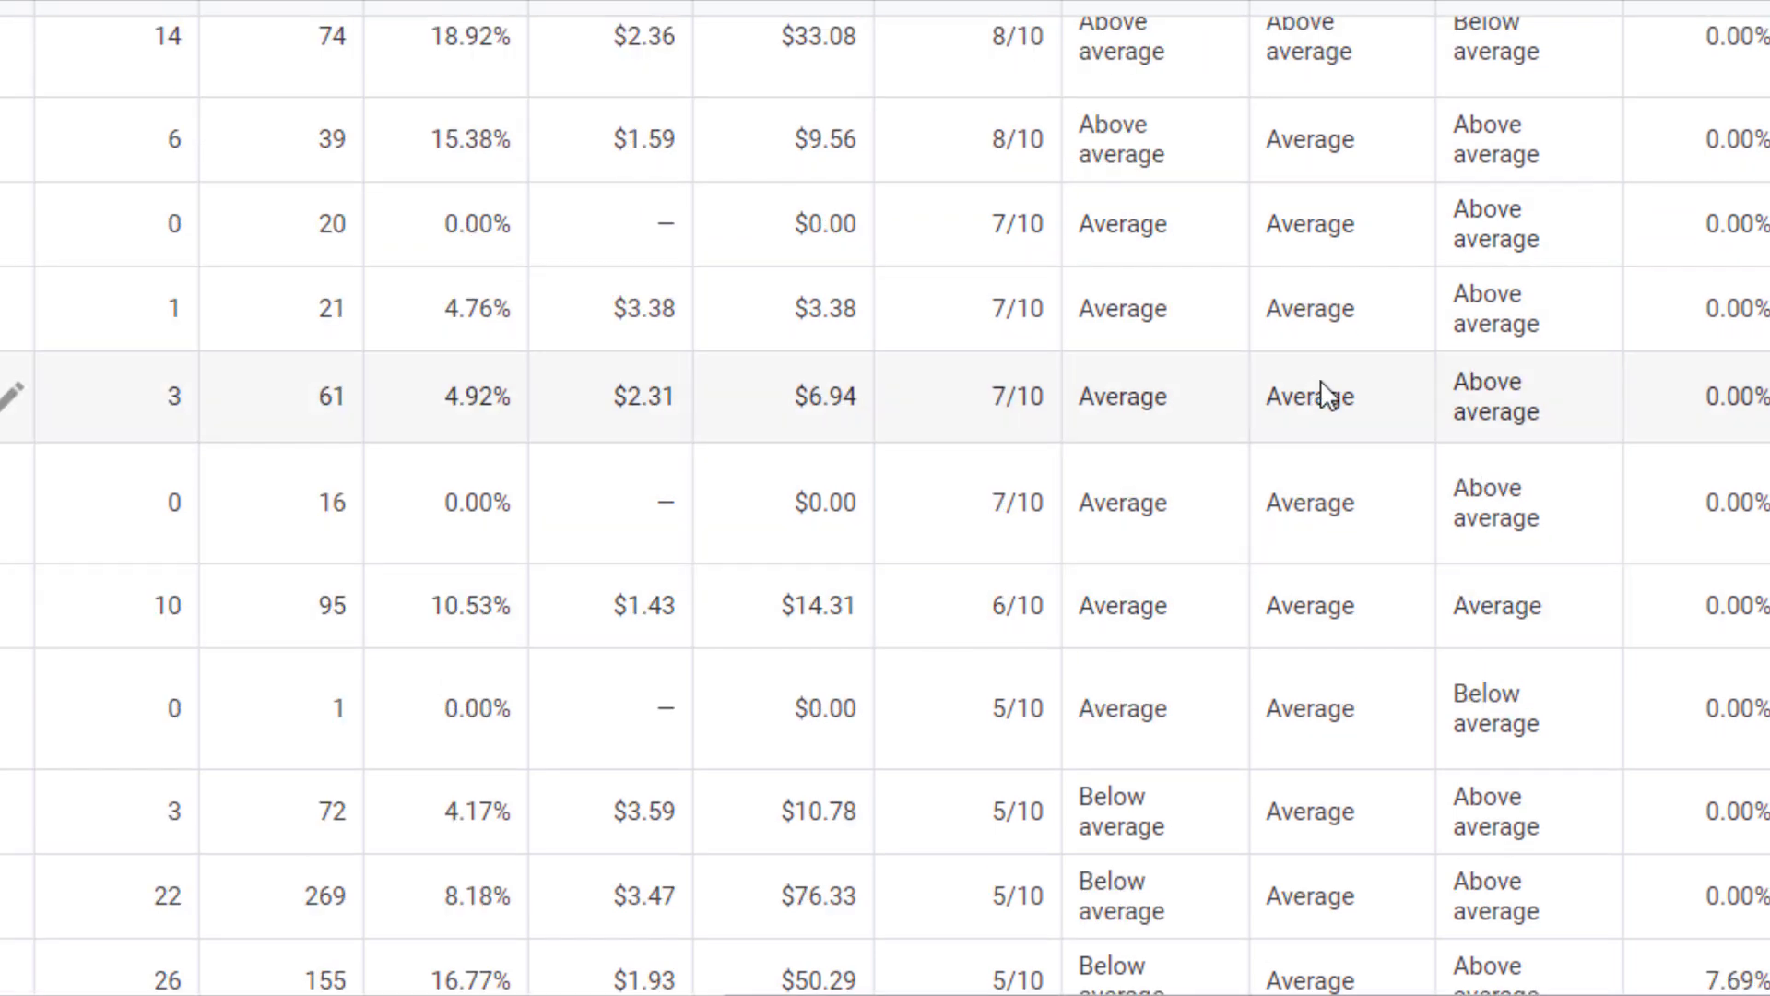
{"action": "scroll", "coordinate": [1328, 395], "scroll_direction": "up", "scroll_amount": 2}
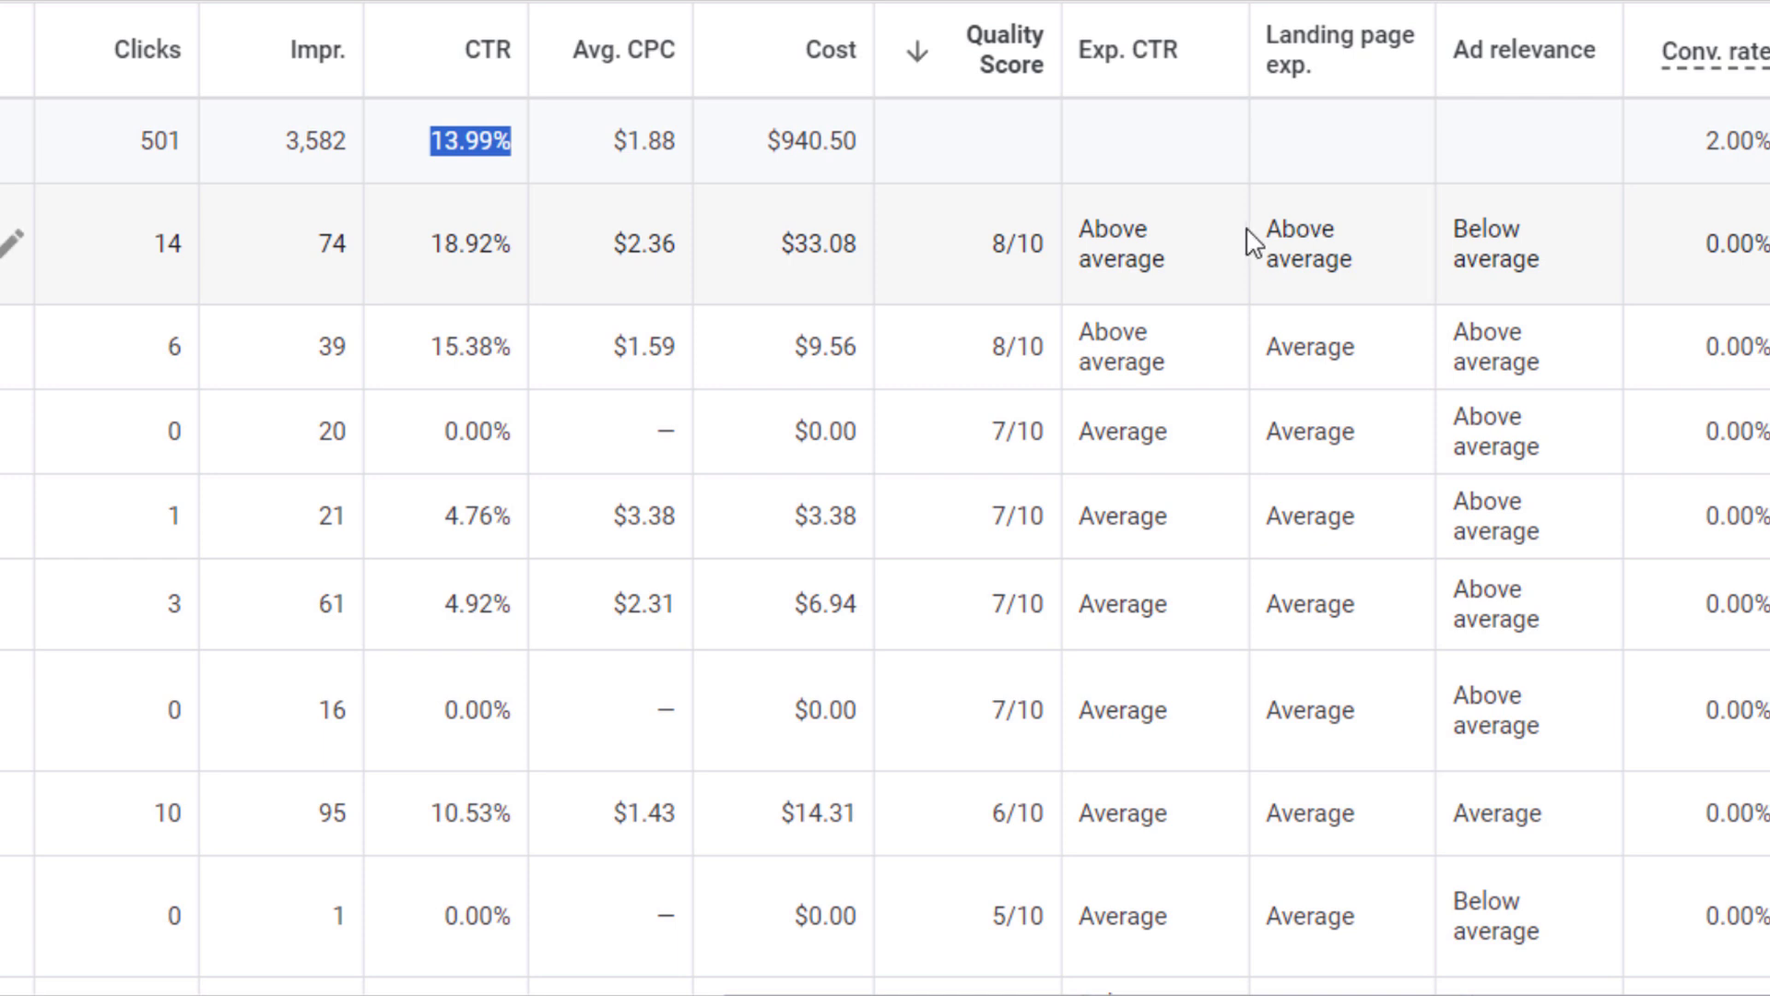
{"action": "left_click_drag", "start_coordinate": [1247, 228], "coordinate": [1358, 229]}
{"action": "left_click", "coordinate": [1358, 231]}
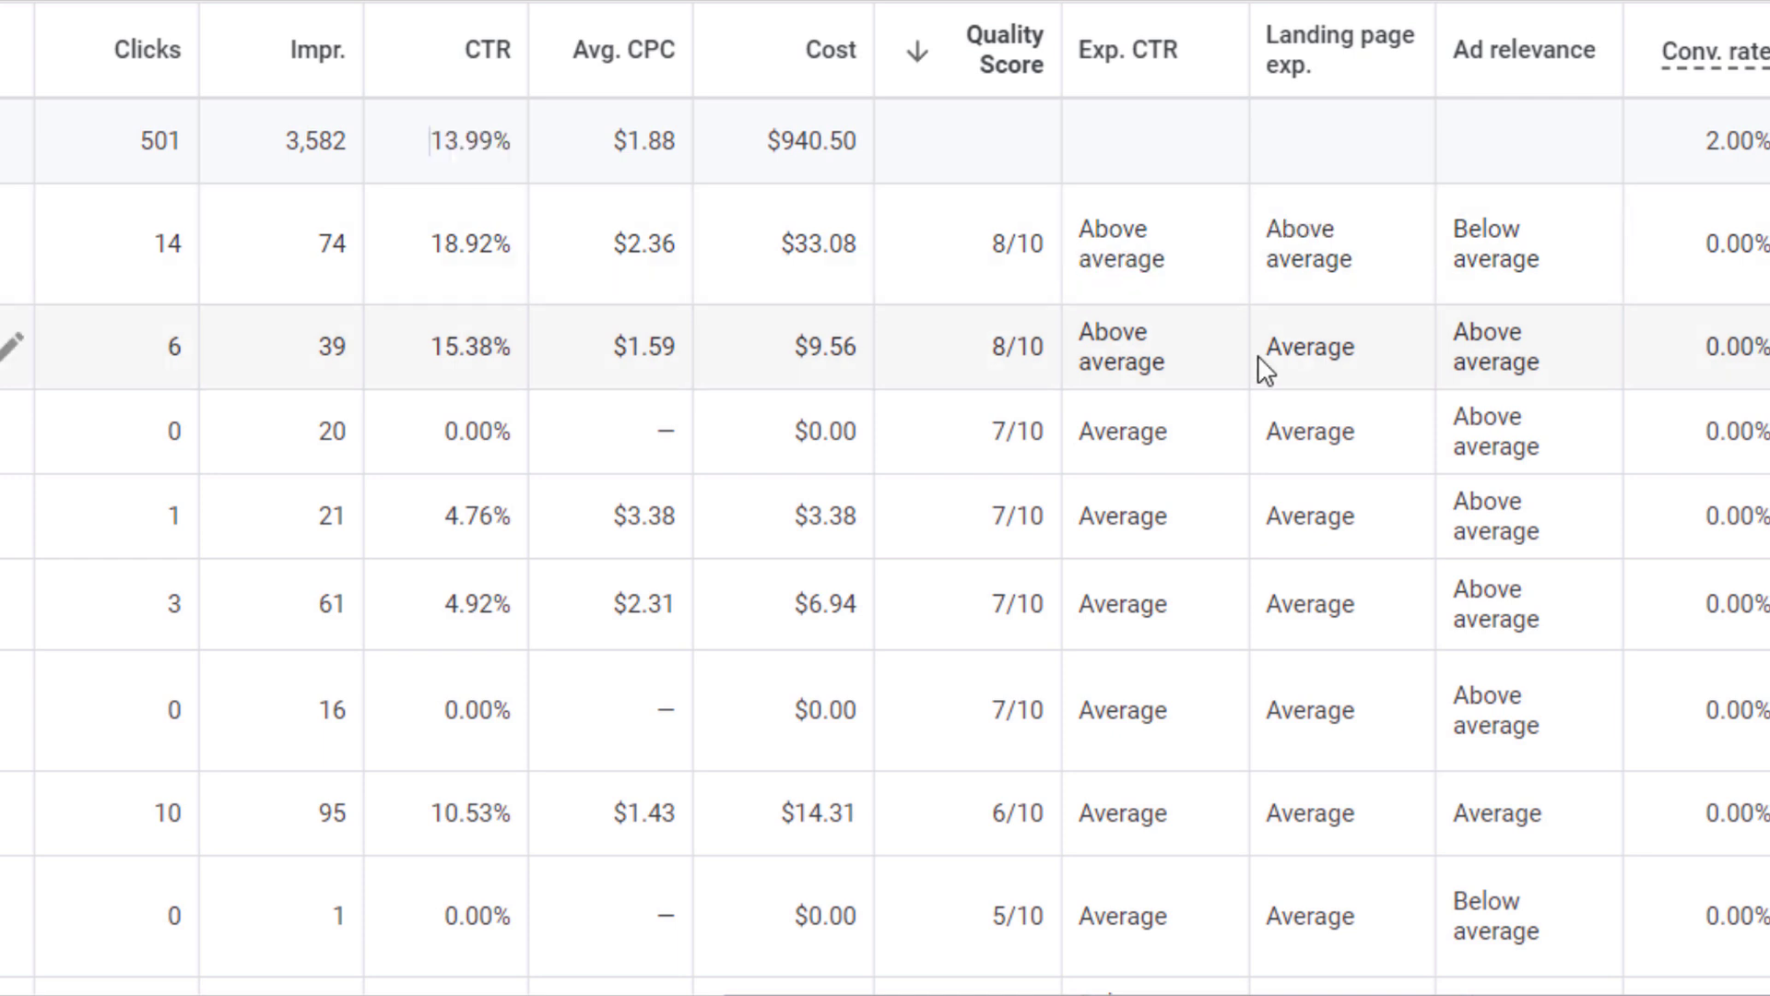
- Check the second keyword's landing page experience, and review the component ratings of the lower-scoring keywords down the list
{"action": "double_click", "coordinate": [1282, 351]}
{"action": "left_click", "coordinate": [1317, 439]}
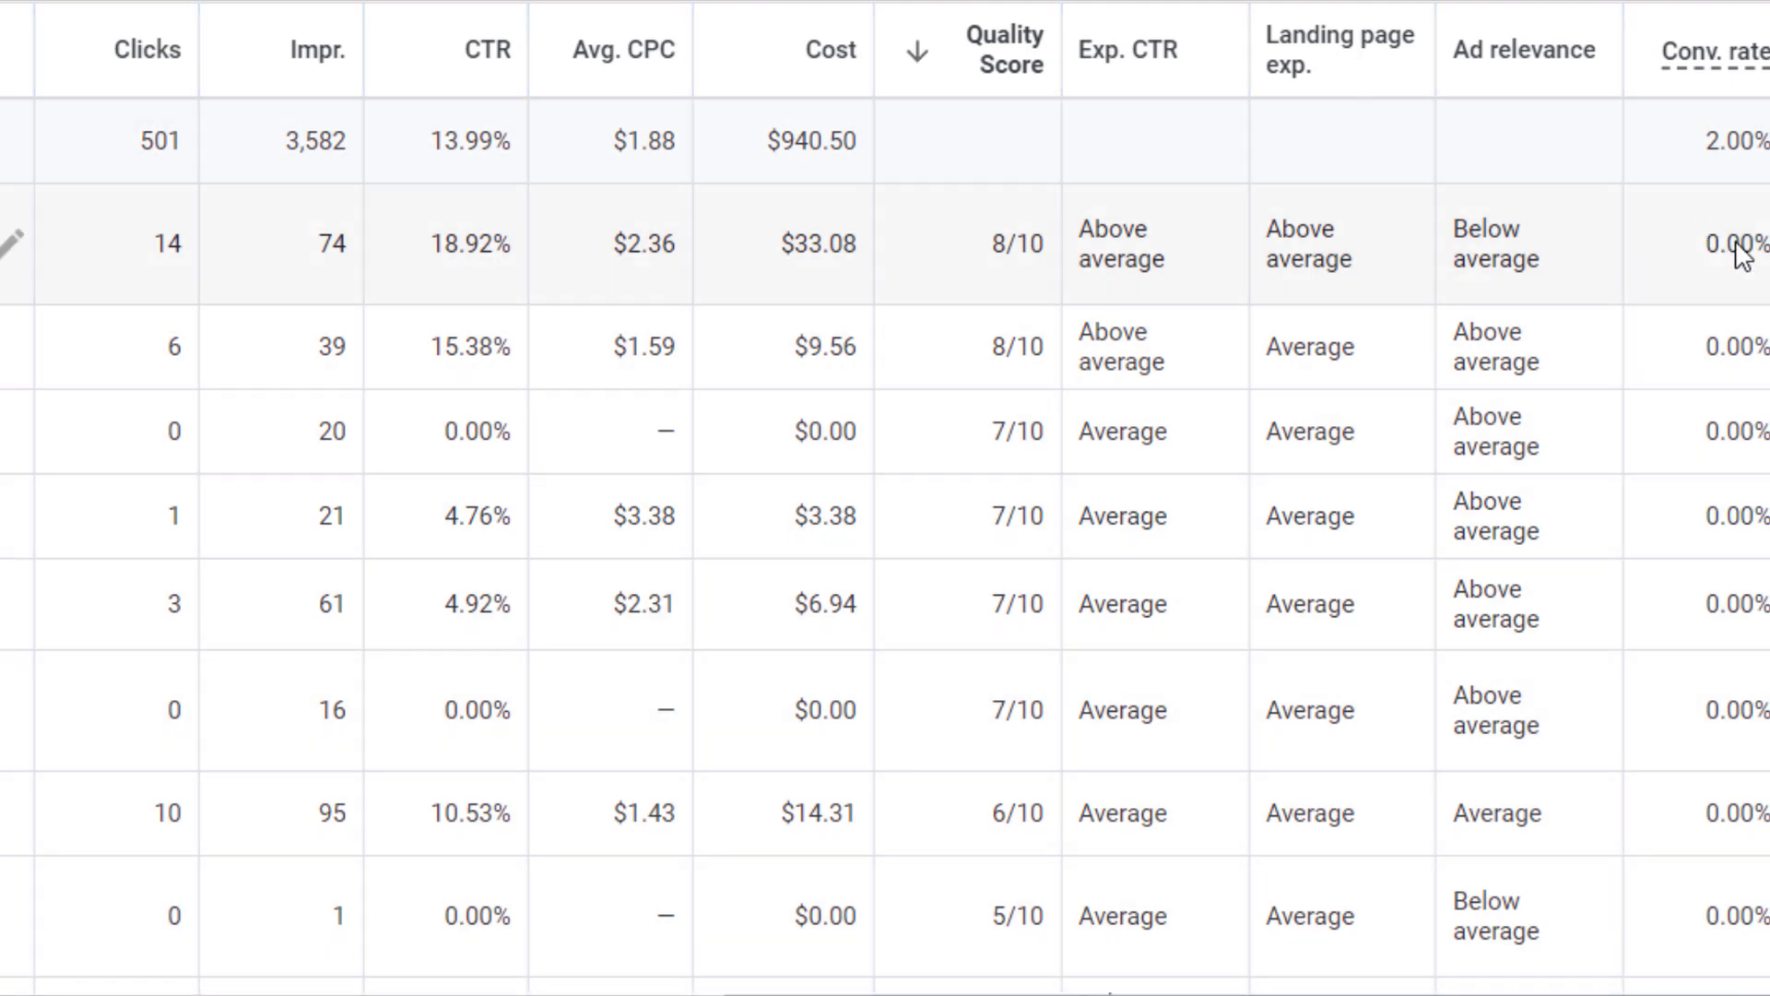
{"action": "scroll", "coordinate": [1717, 387], "scroll_direction": "down", "scroll_amount": 9}
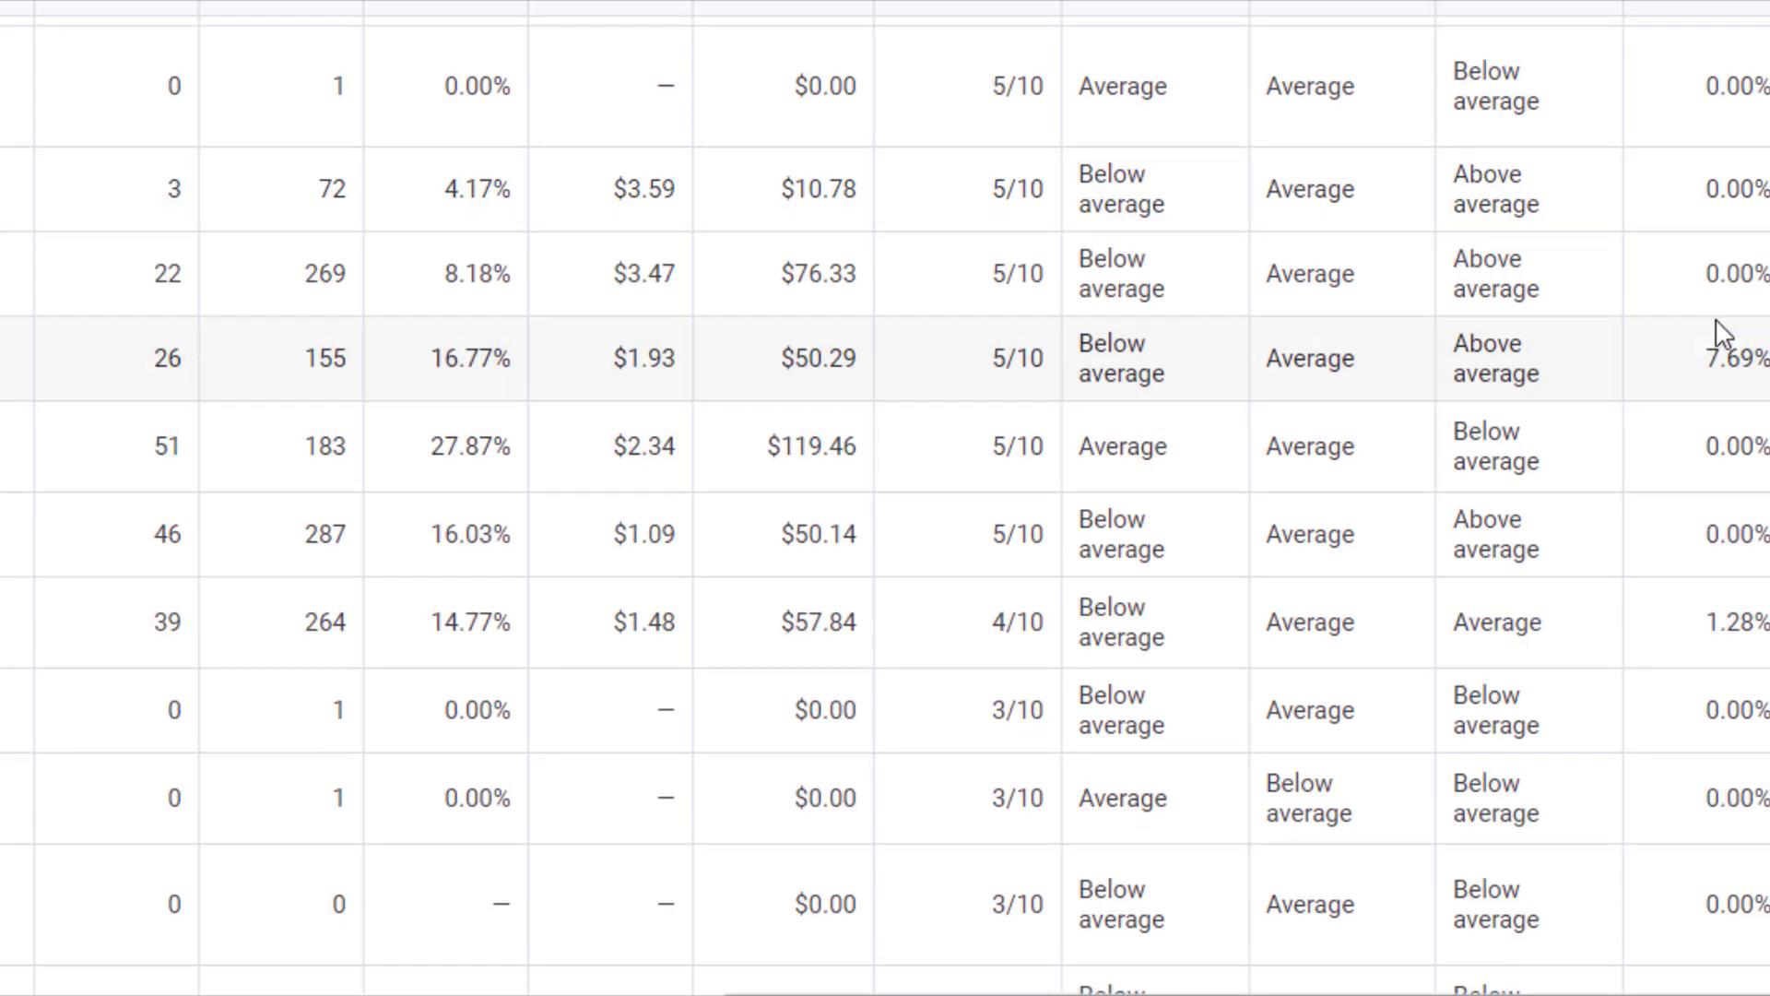
{"action": "scroll", "coordinate": [1720, 341], "scroll_direction": "up", "scroll_amount": 2}
{"action": "scroll", "coordinate": [1748, 92], "scroll_direction": "up", "scroll_amount": 7}
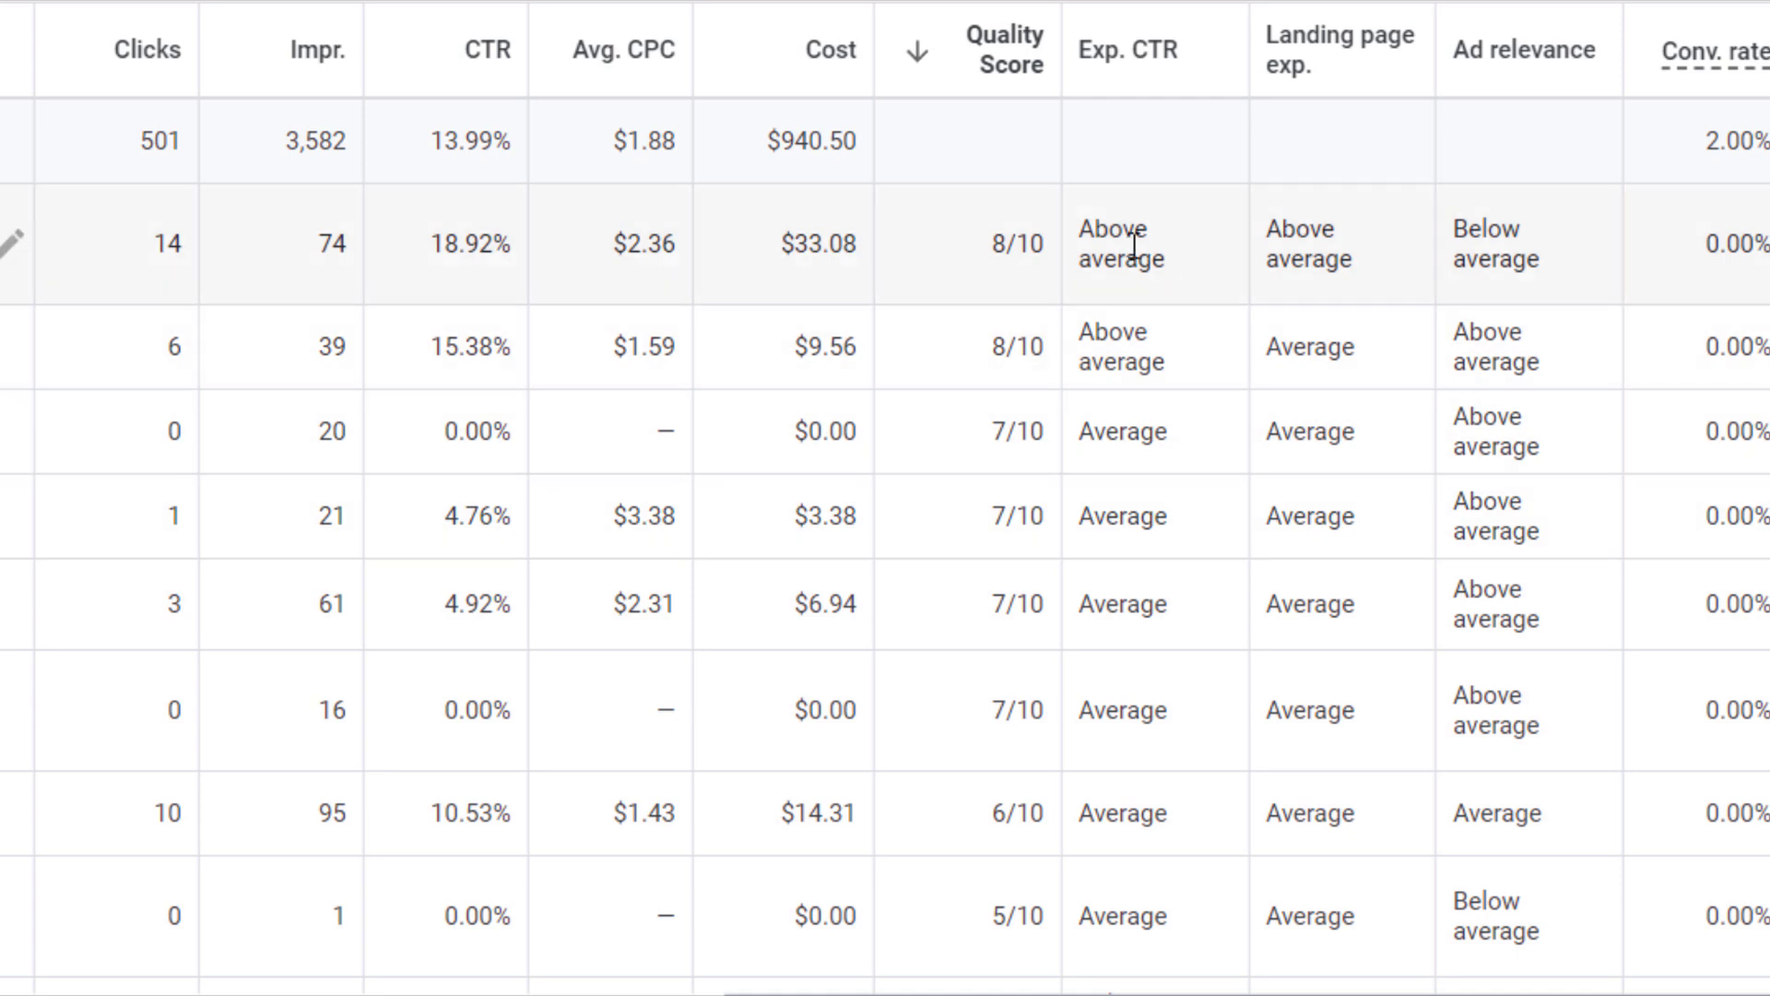
- Compare the top-scoring keyword's expected CTR rating with its ad relevance rating
{"action": "left_click_drag", "start_coordinate": [1077, 228], "coordinate": [1184, 270]}
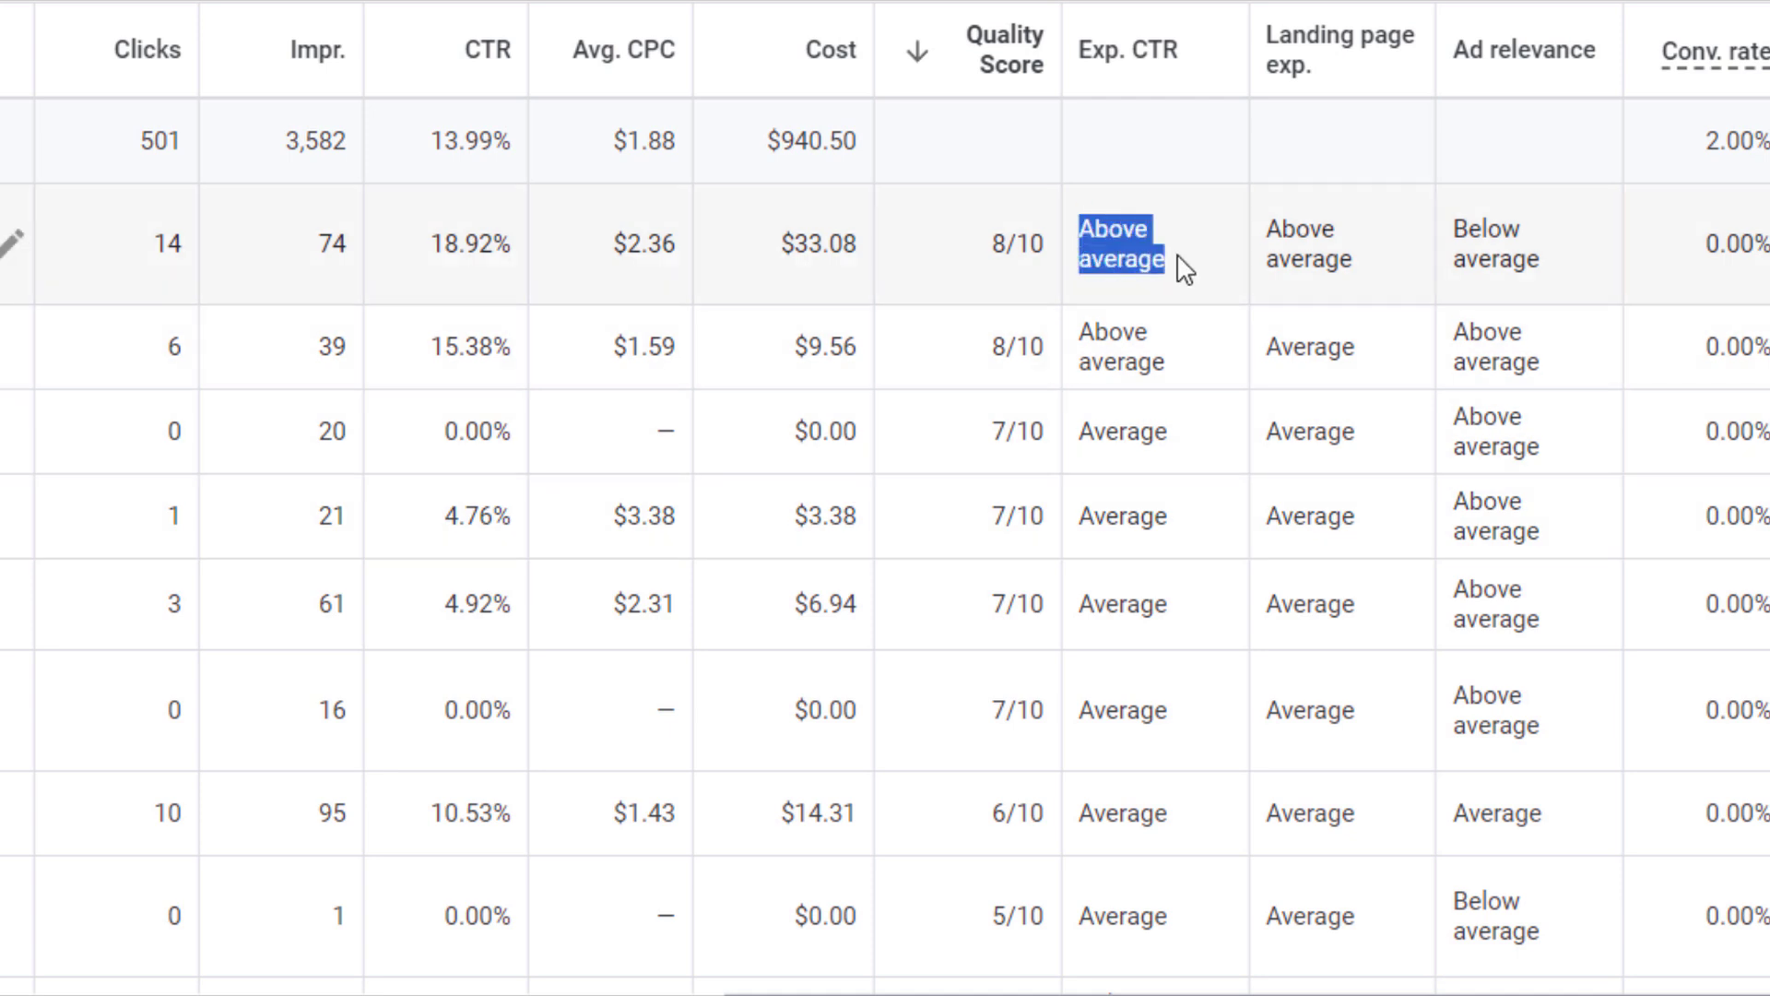
{"action": "left_click", "coordinate": [1186, 270]}
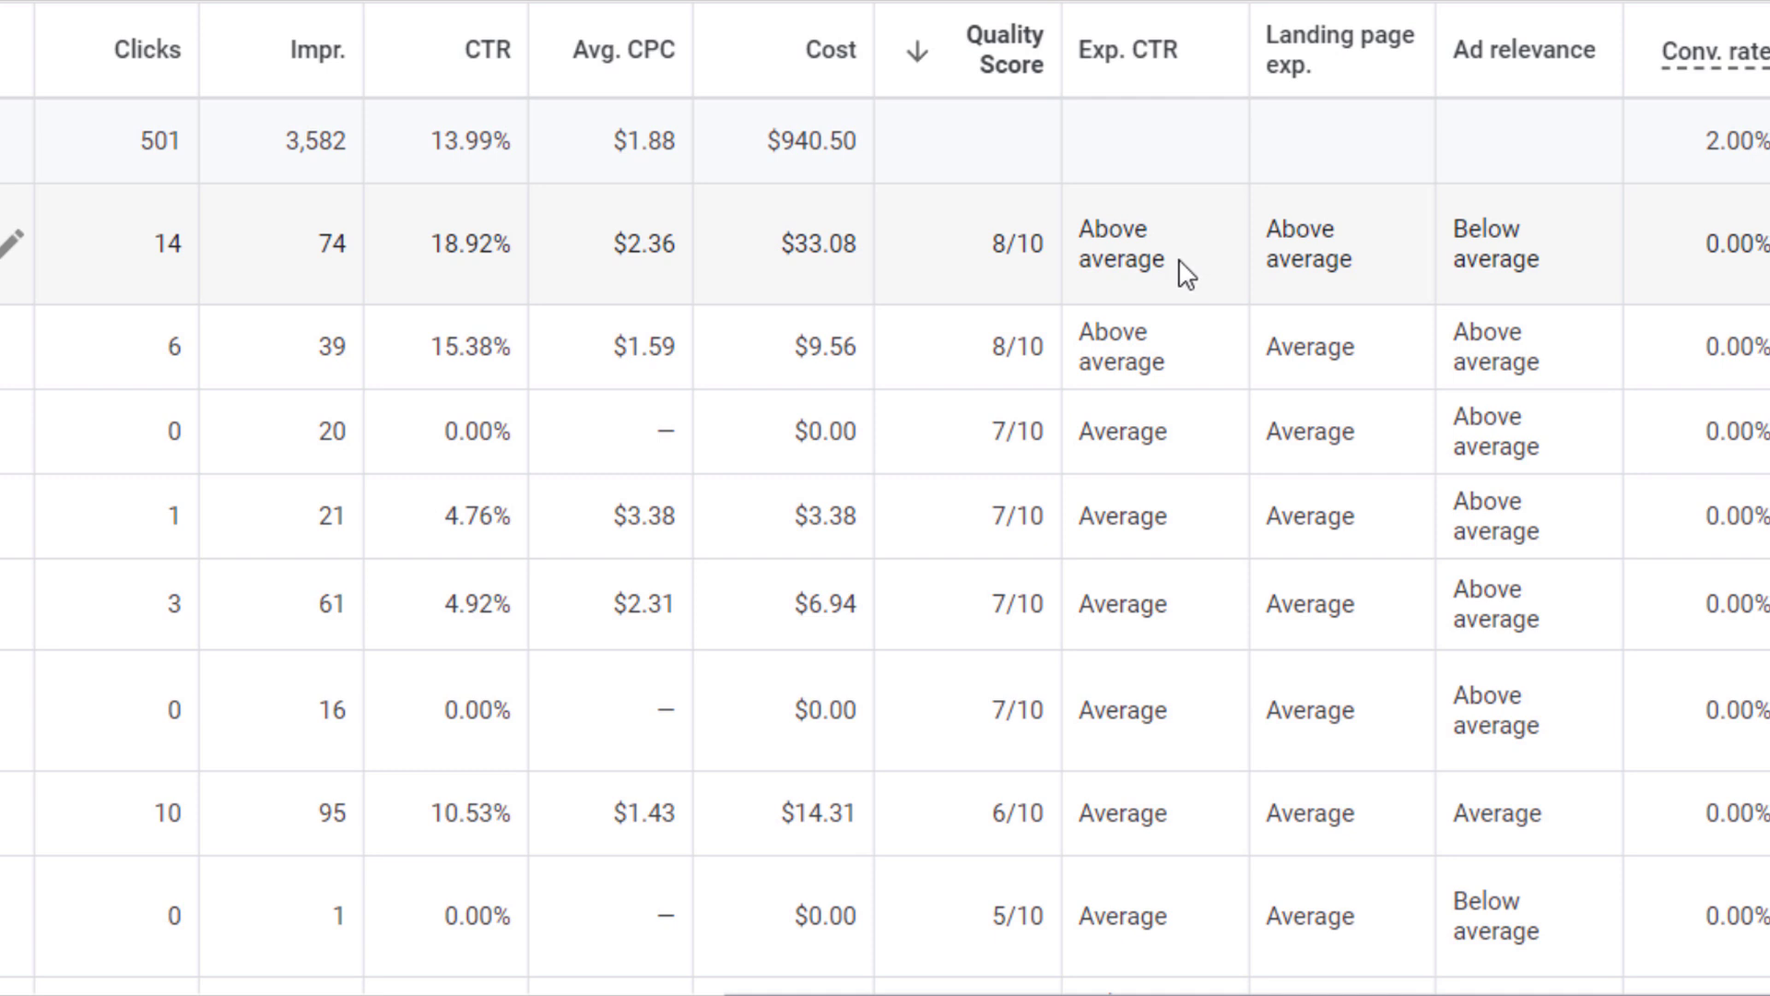
{"action": "left_click_drag", "start_coordinate": [1449, 231], "coordinate": [1585, 275]}
{"action": "left_click", "coordinate": [1586, 275]}
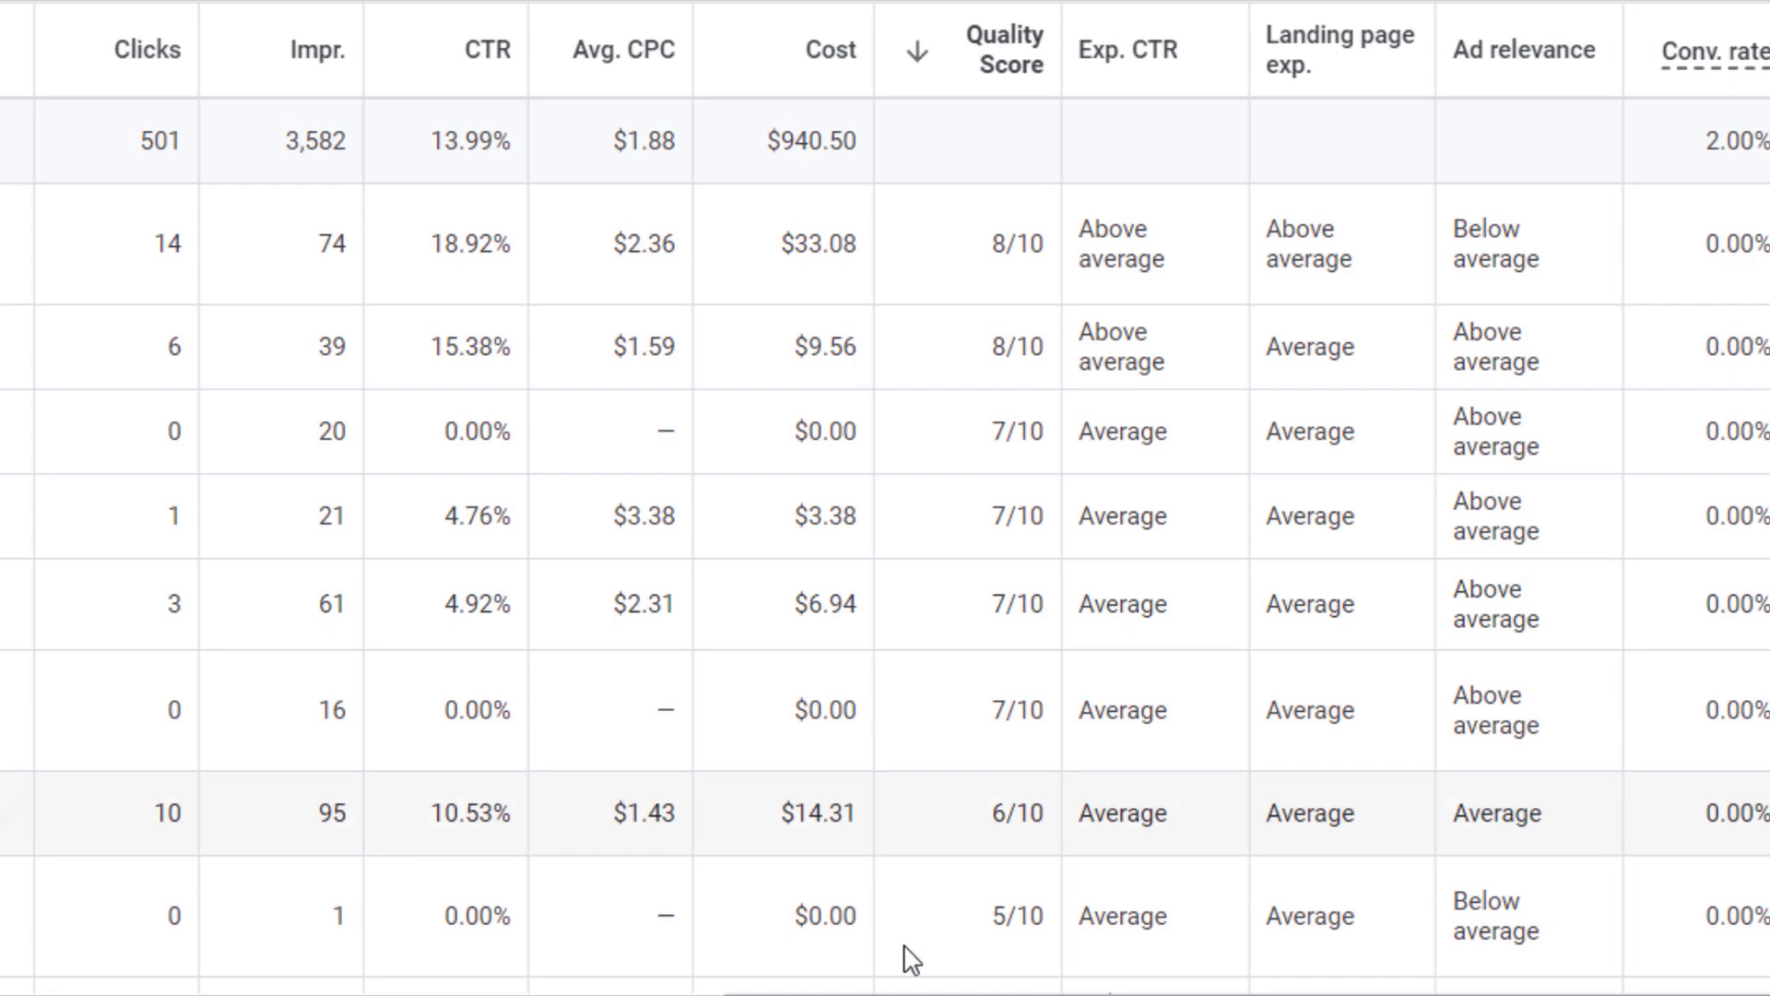
- Sort the keywords by Status in descending order to bring the ineligible and limited ones first
{"action": "scroll", "coordinate": [743, 982], "scroll_direction": "left", "scroll_amount": 10}
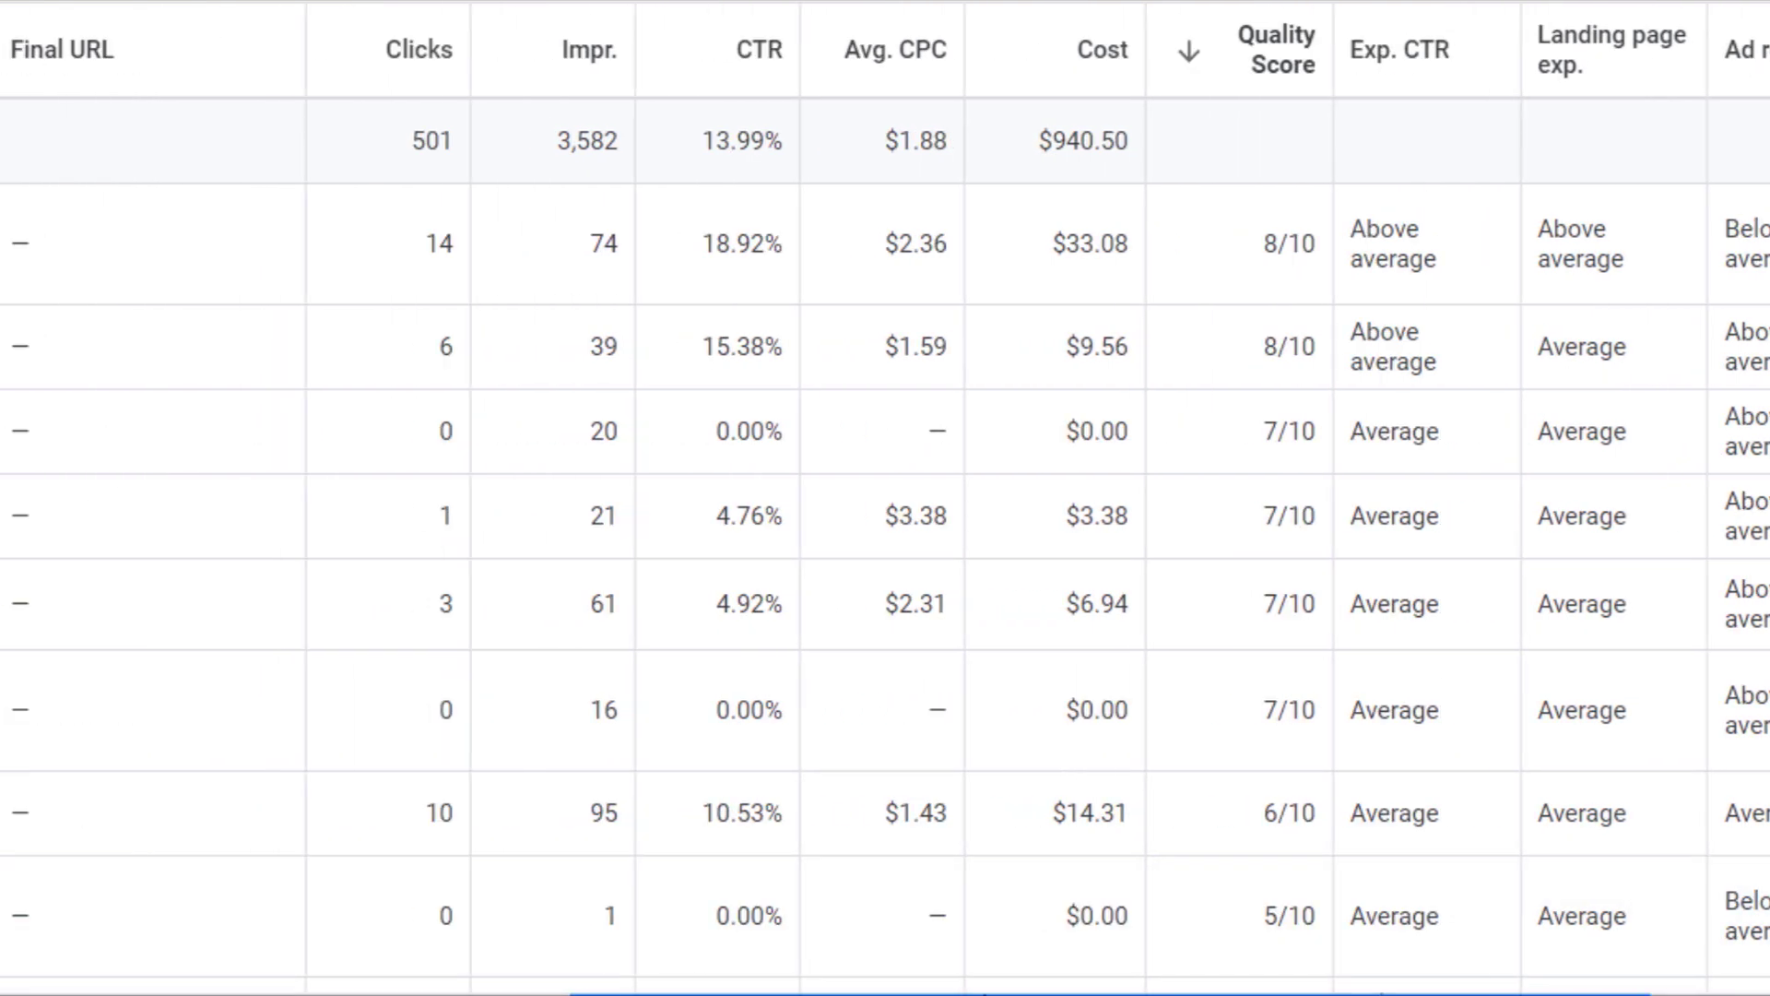
{"action": "scroll", "coordinate": [844, 986], "scroll_direction": "left", "scroll_amount": 5}
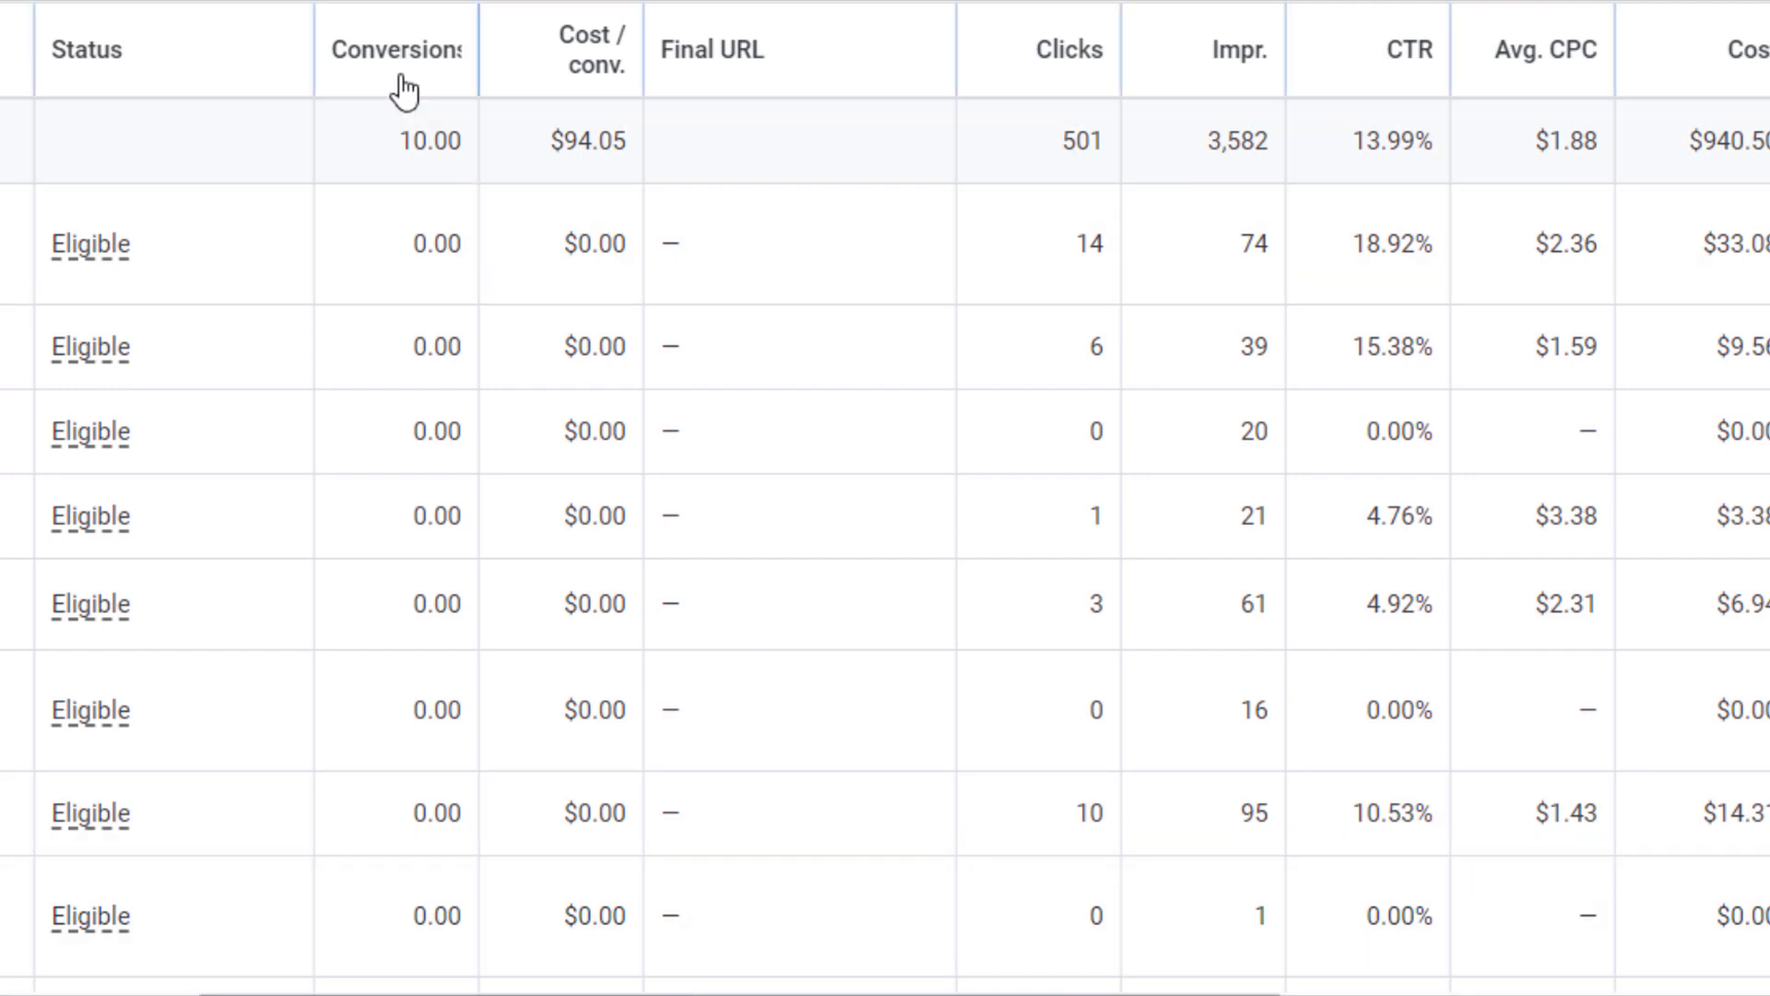
{"action": "left_click", "coordinate": [248, 69]}
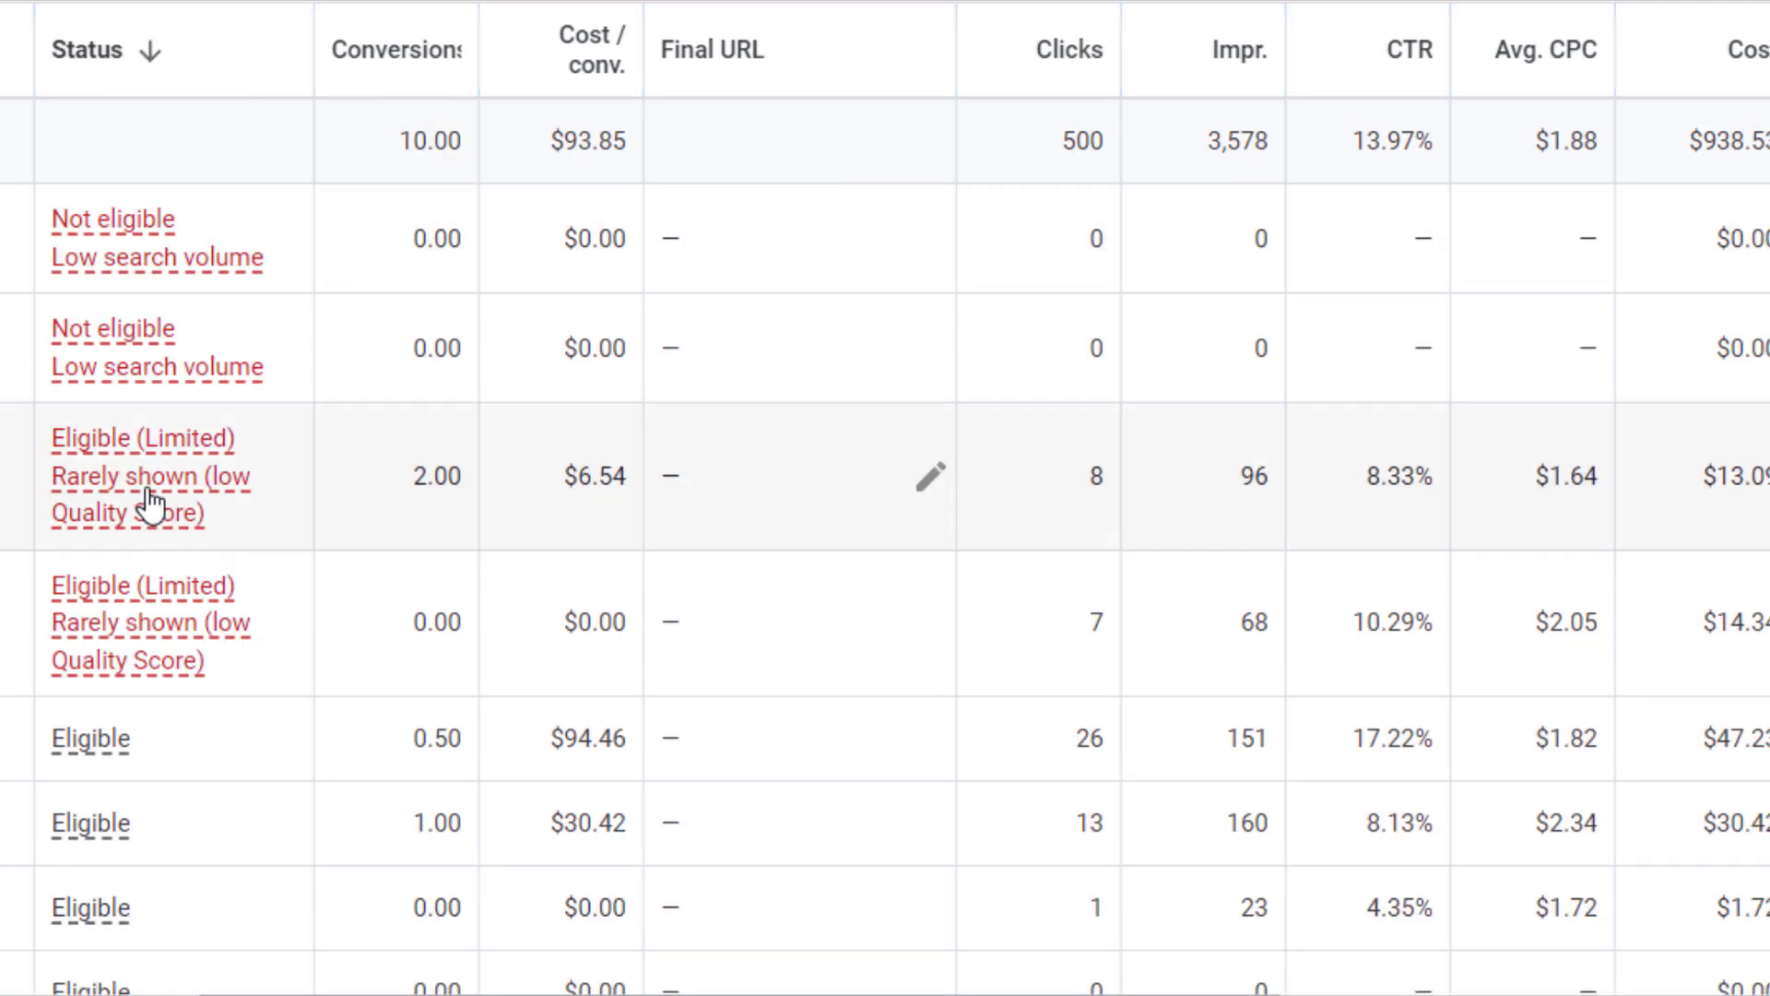
{"action": "mouse_move", "coordinate": [147, 507]}
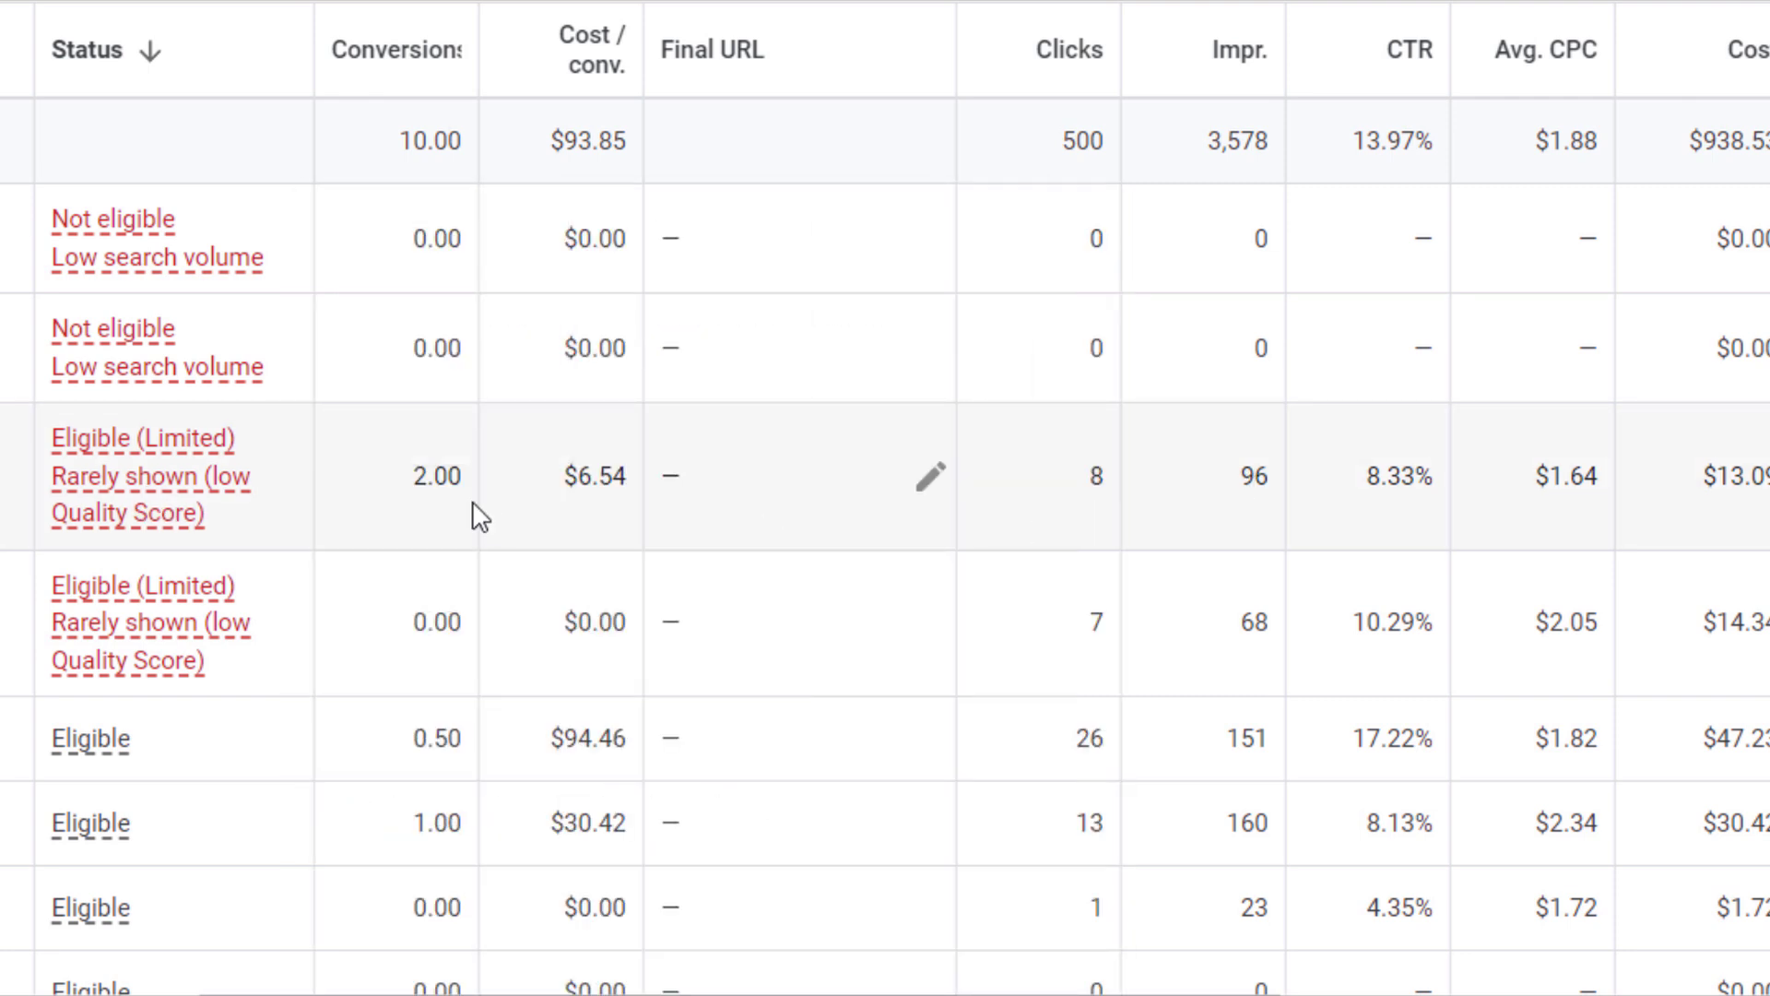